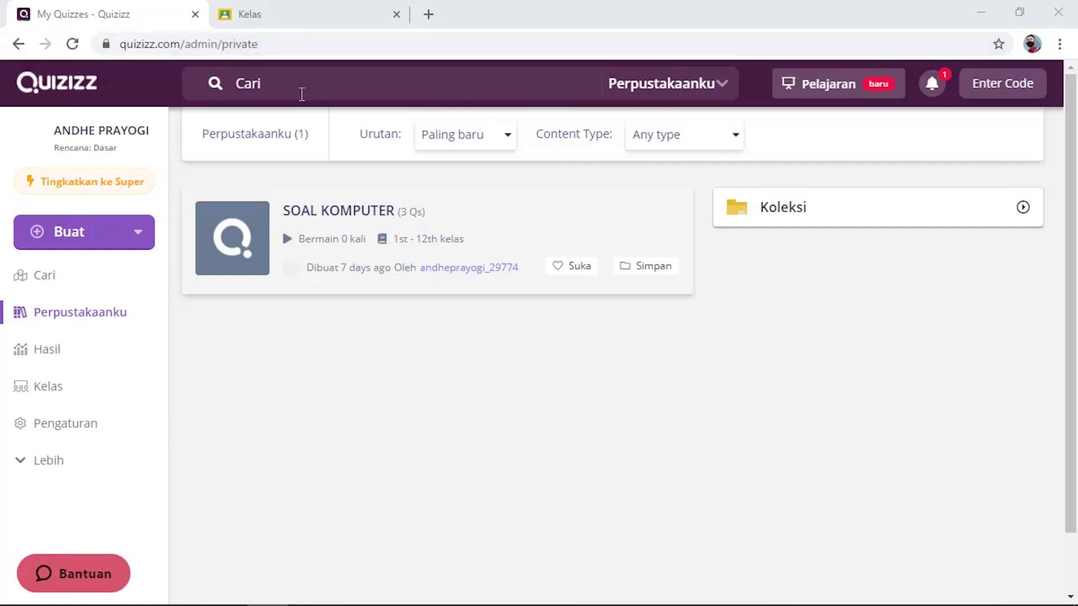
Connect Google Classroom to Quizizz from its classes page and allow the requested access to the Google account
click(294, 22)
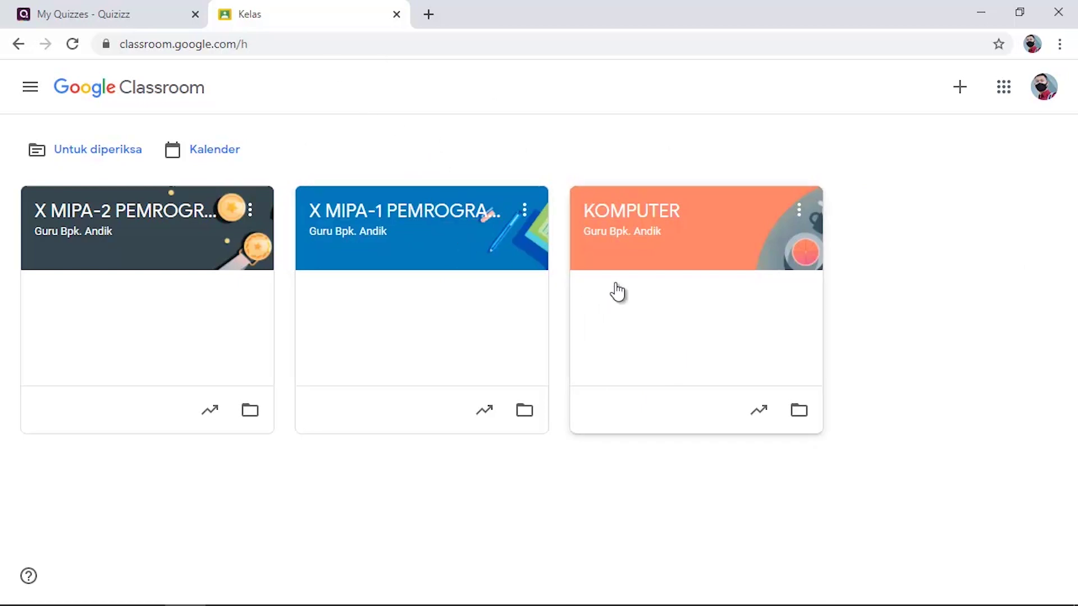
click(112, 14)
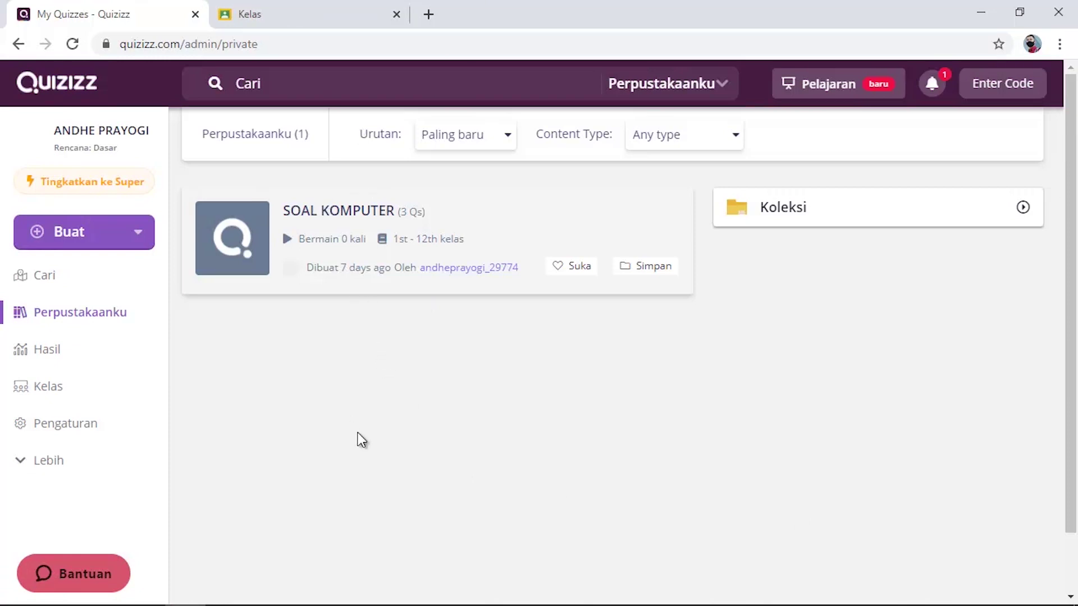
click(60, 401)
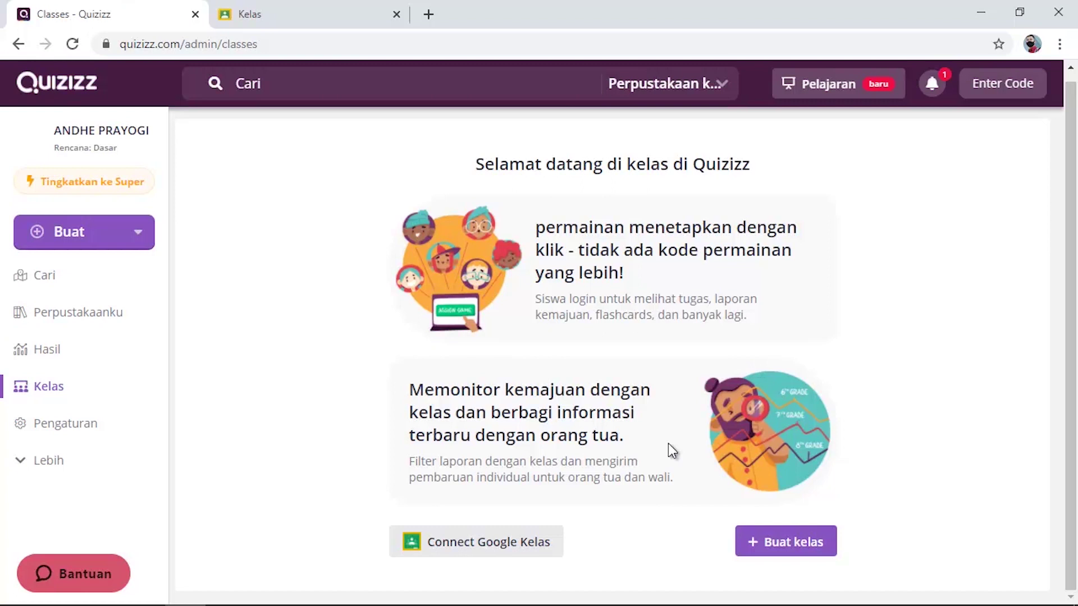
click(492, 553)
scroll(727, 336, up, 3)
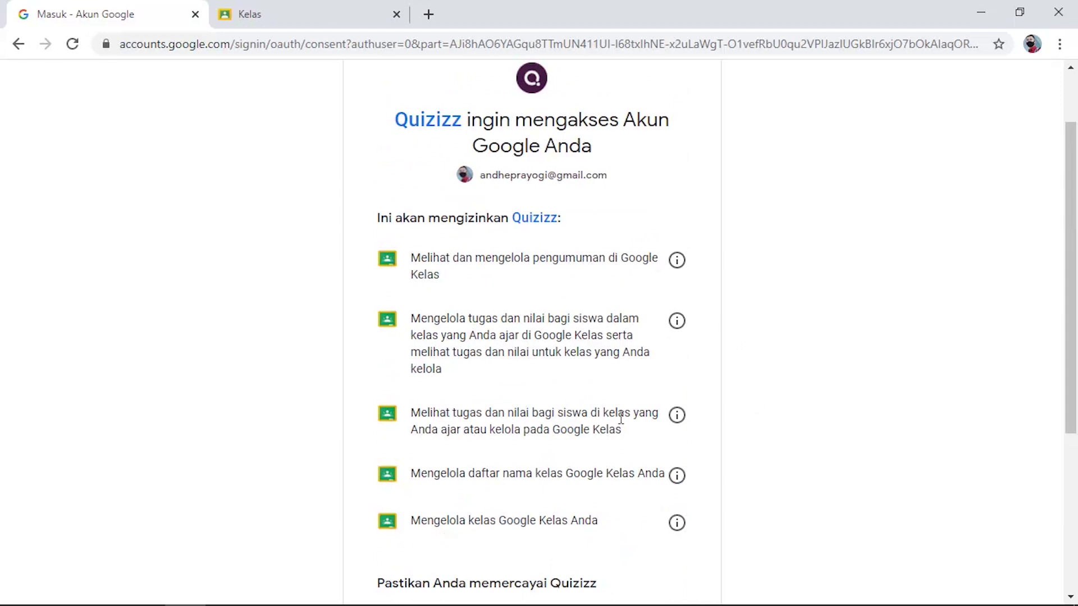
scroll(777, 443, down, 5)
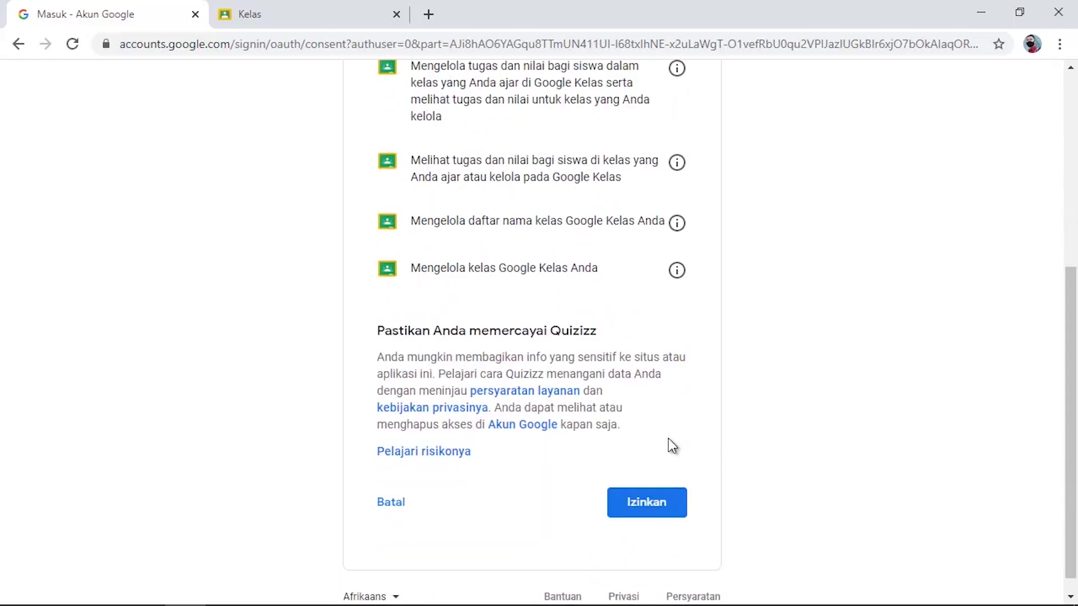
click(657, 505)
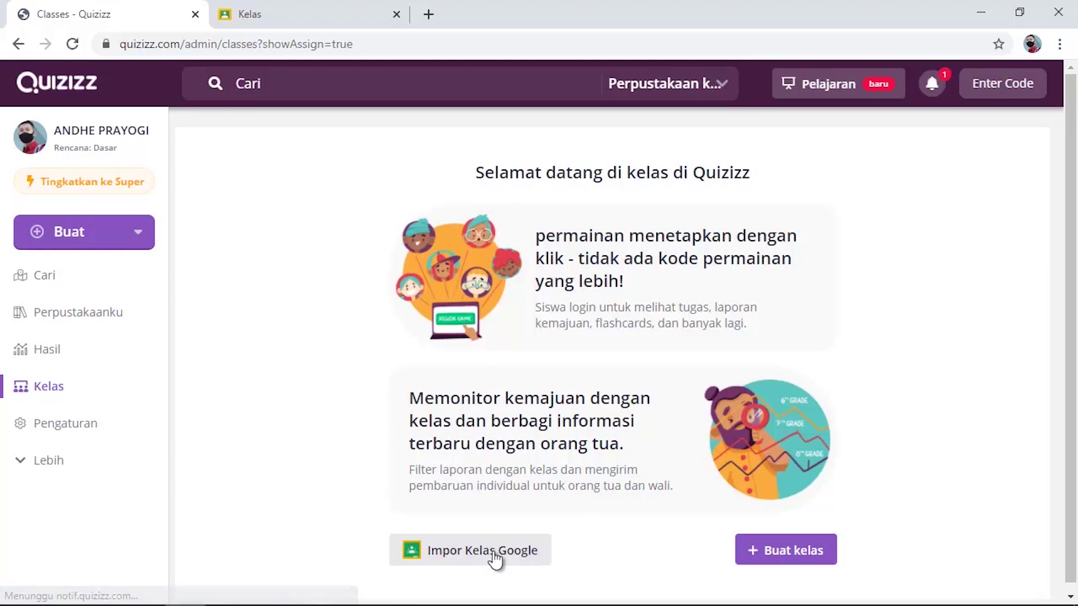
Import the Google classes X MIPA-2 PEMROGRAMAN, X MIPA-1 PEMROGRAMAN and KOMPUTER into Quizizz
click(494, 556)
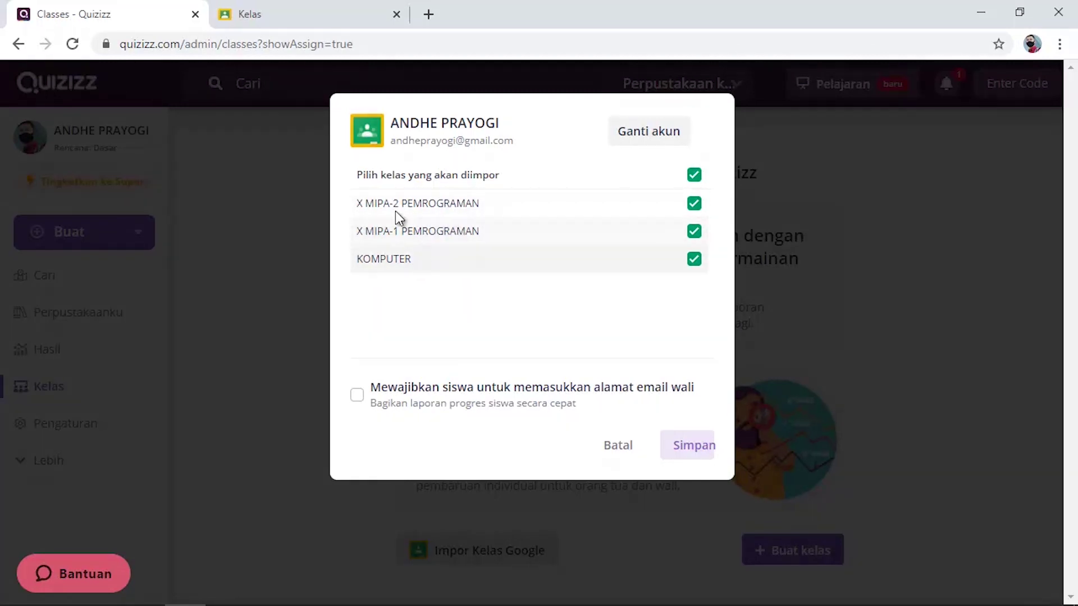
click(313, 14)
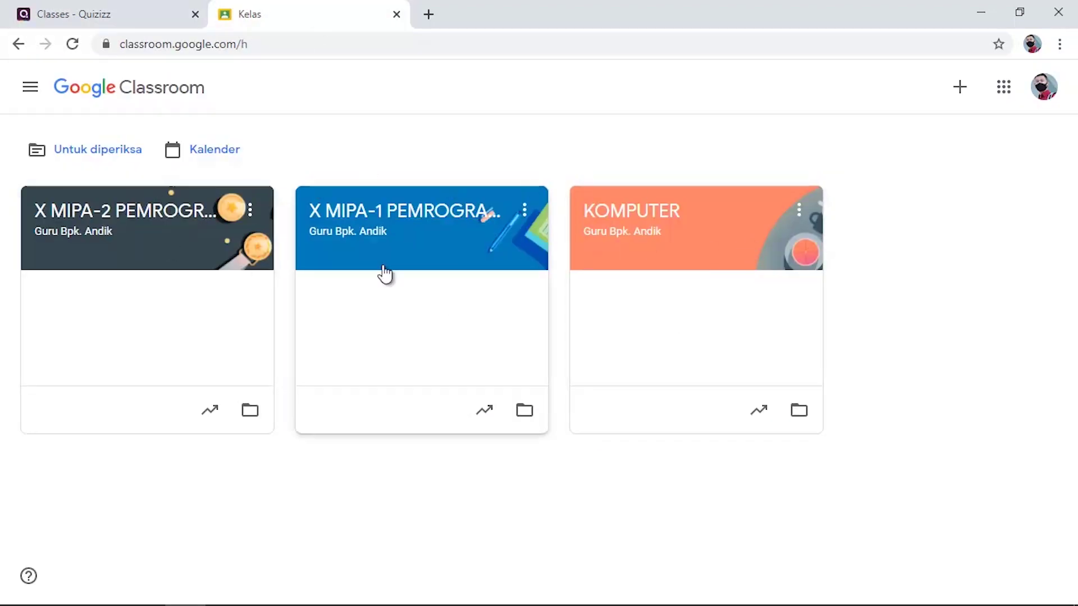
click(102, 14)
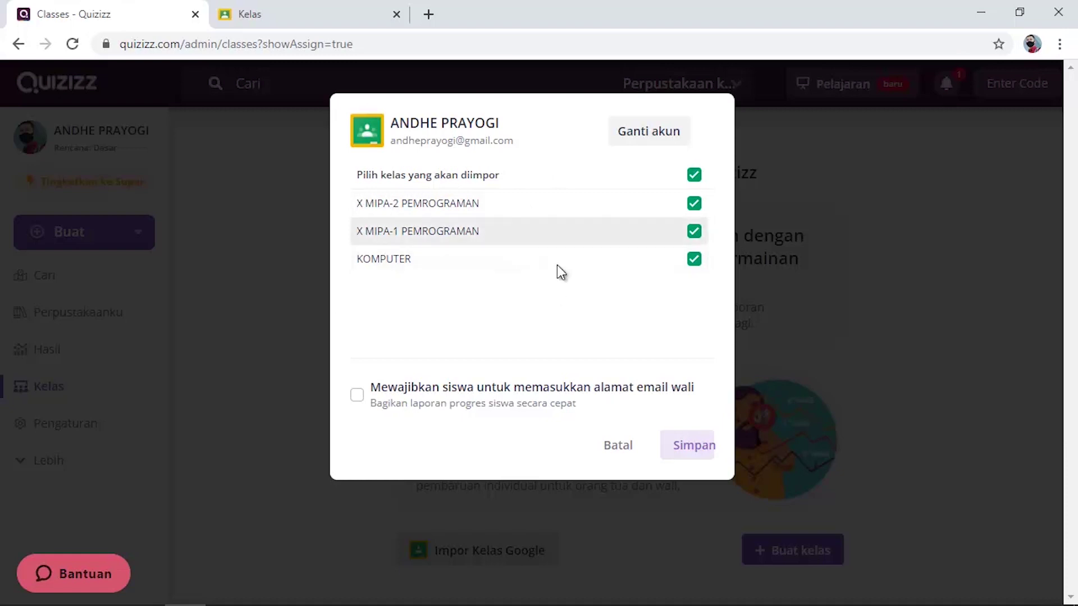
click(693, 449)
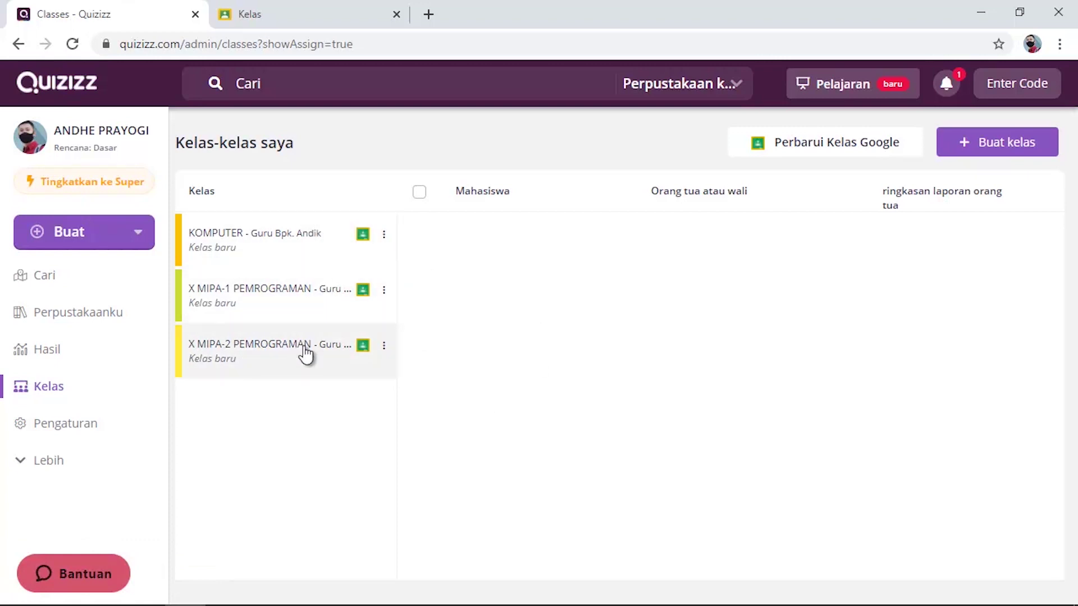
Switch to Google Classroom and create a class named XI MIPA-1 PEMROGRAMAN with the teacher's name as its section
click(331, 12)
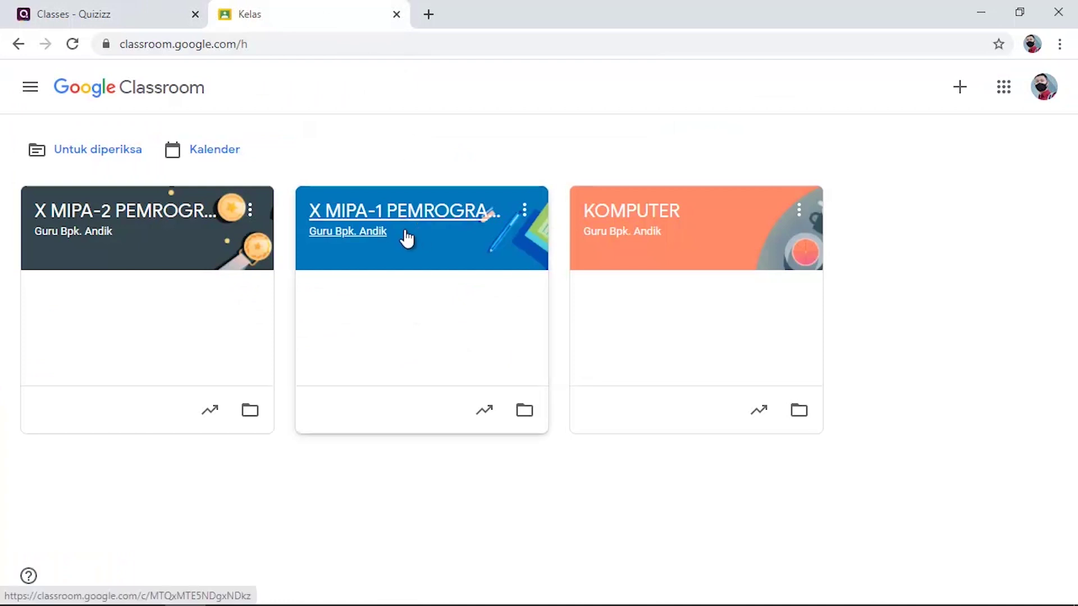
click(961, 90)
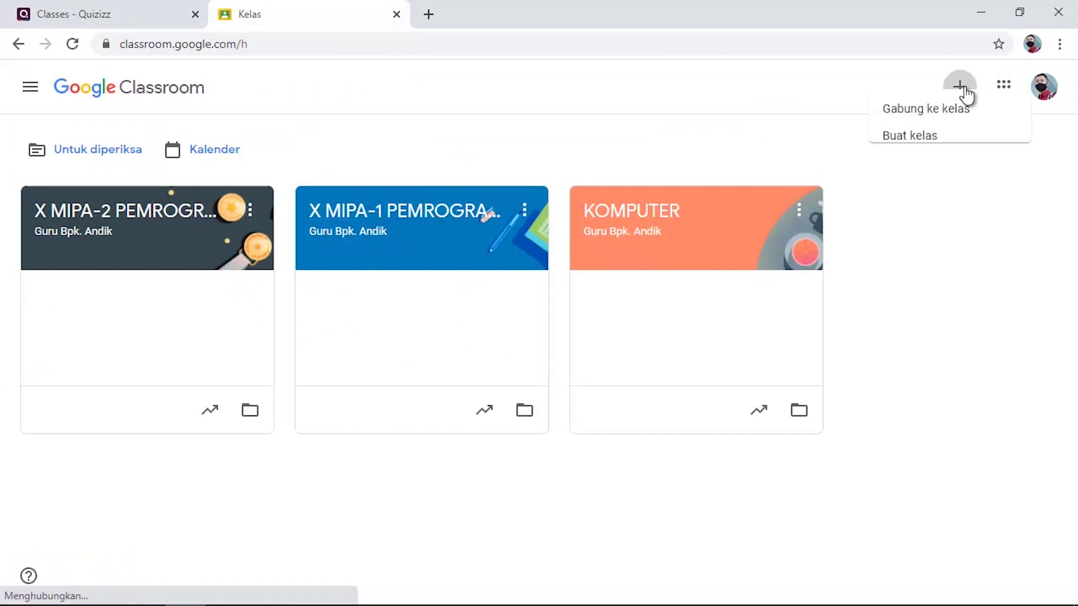
click(877, 154)
text(xi m)
key(BackSpace)
key(BackSpace)
key(BackSpace)
key(BackSpace)
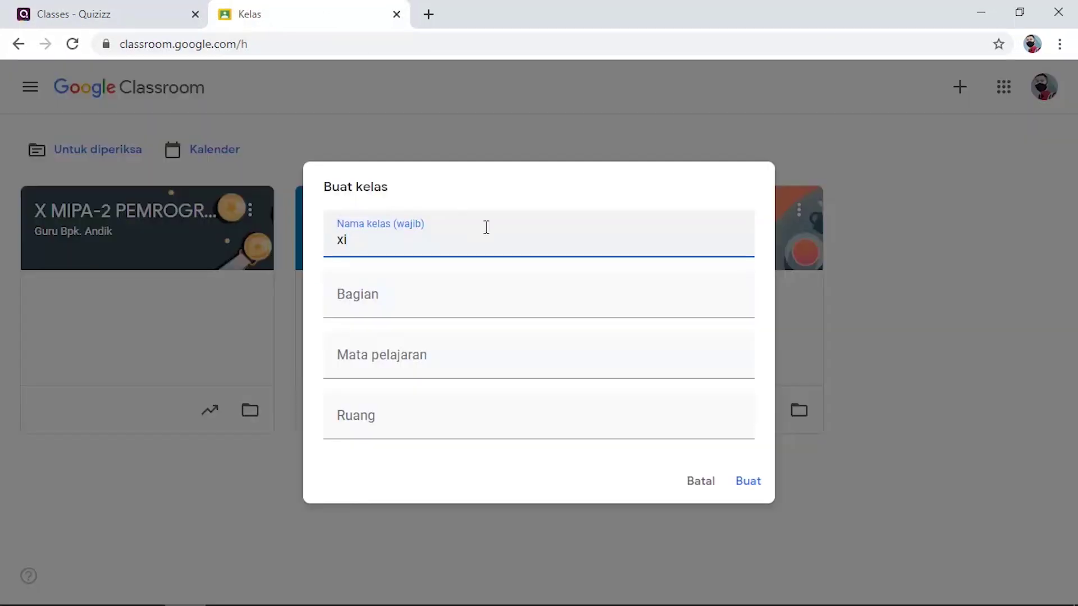
text(XI MIPA-1)
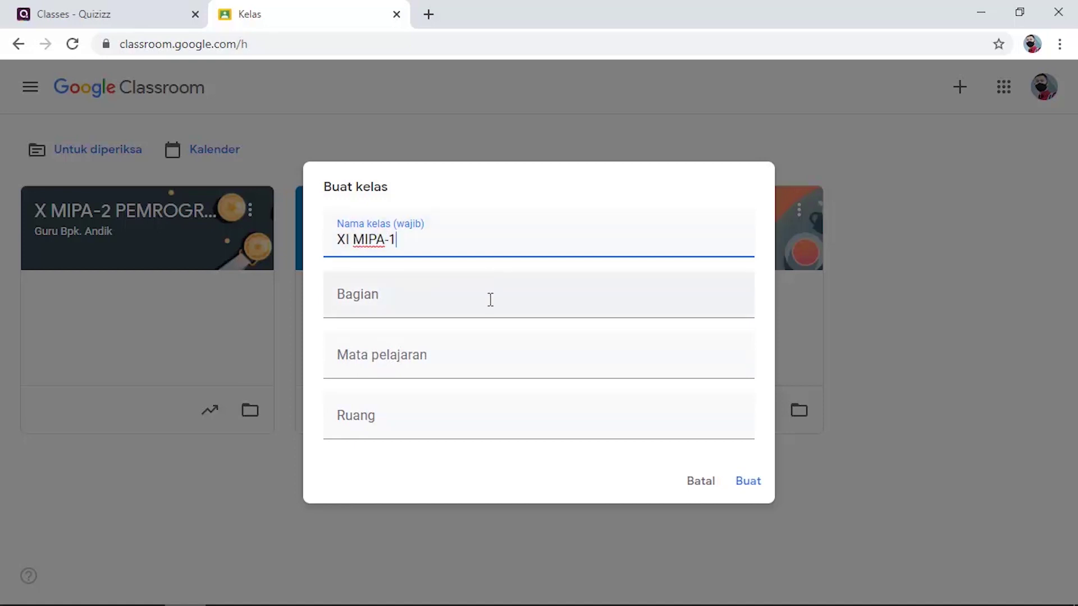
text( PEMROGRAMAN)
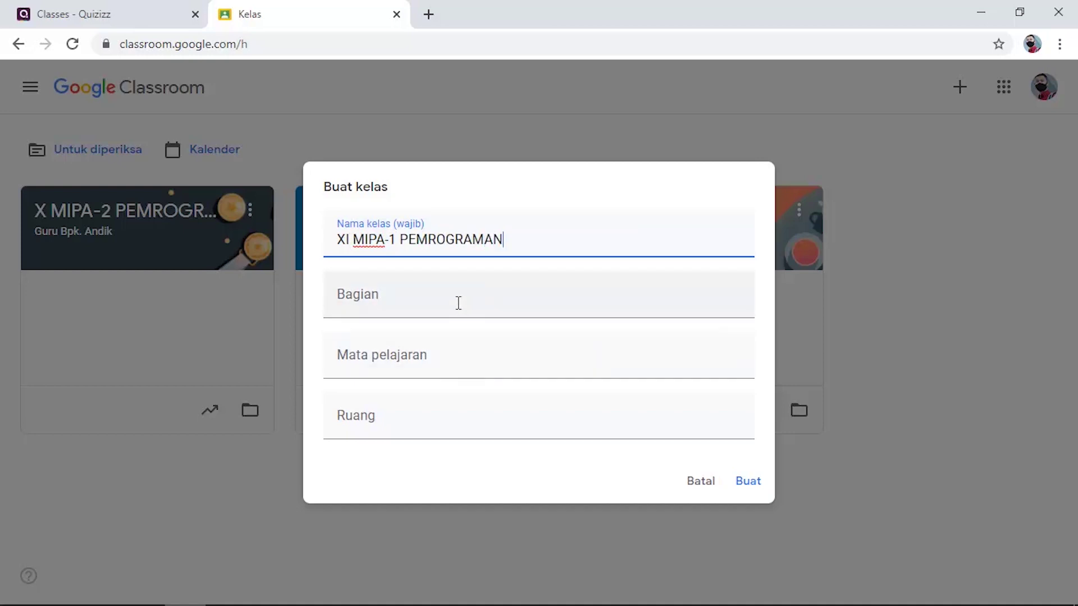
click(458, 303)
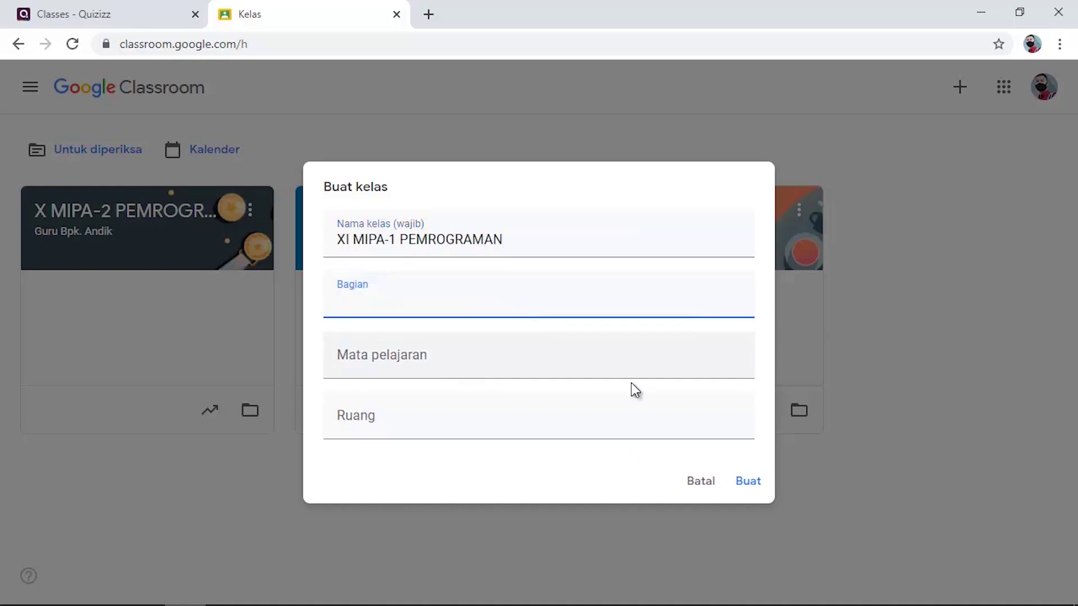
text(Bpk. Andik)
click(752, 471)
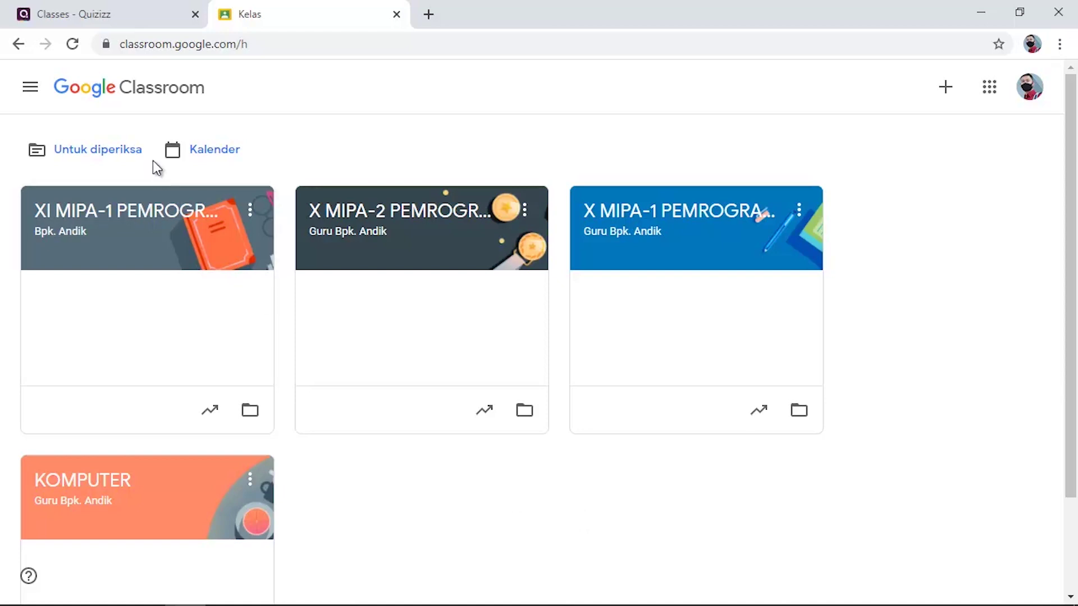
Switch back to Quizizz and update the Google classes, adding XI MIPA-1 PEMROGRAMAN to the import
click(120, 14)
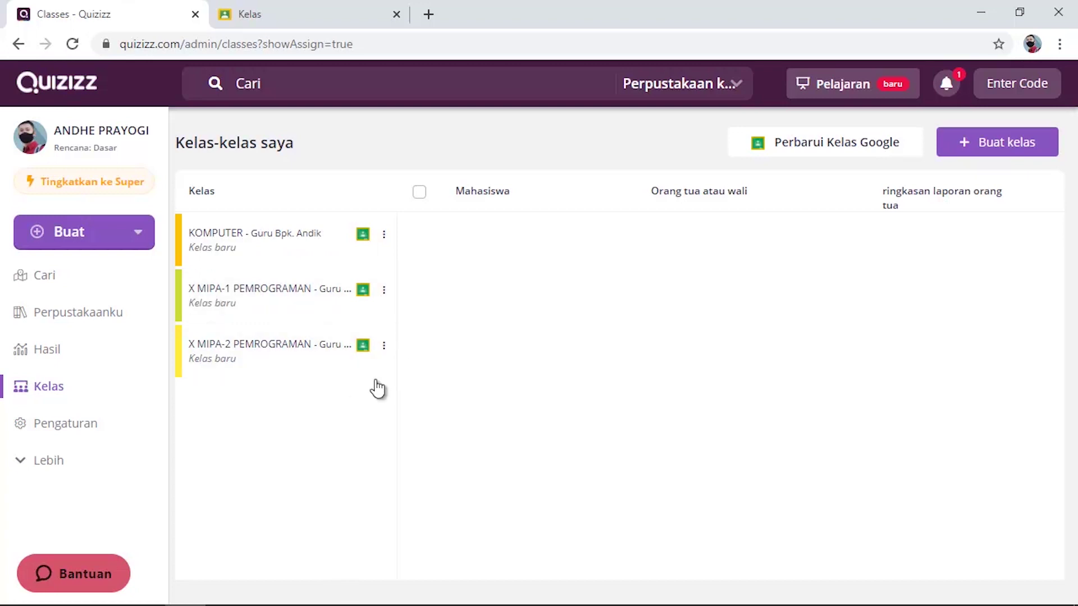
click(812, 152)
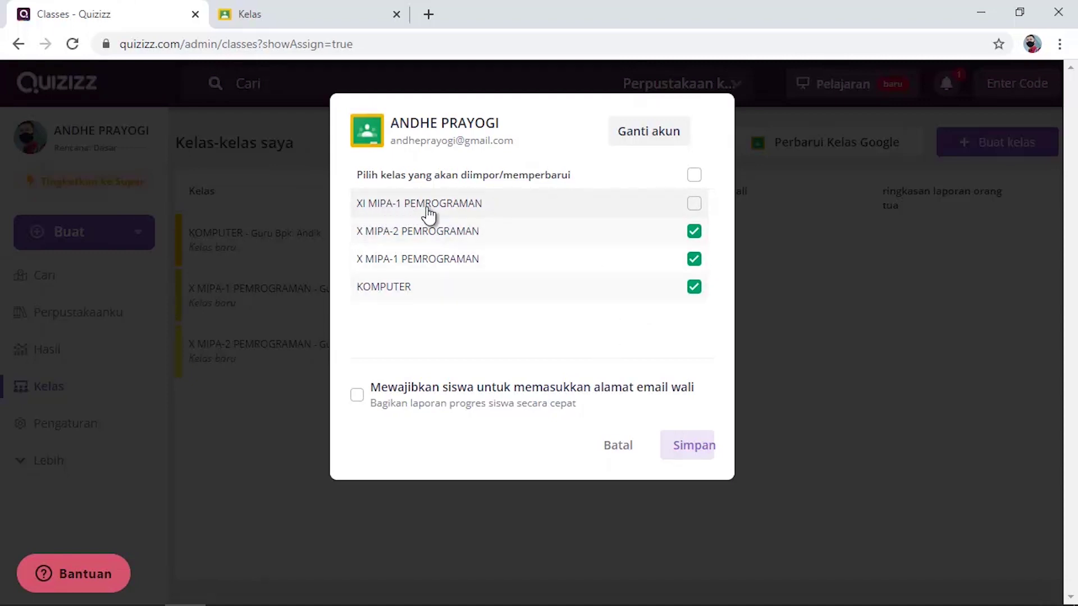
click(696, 205)
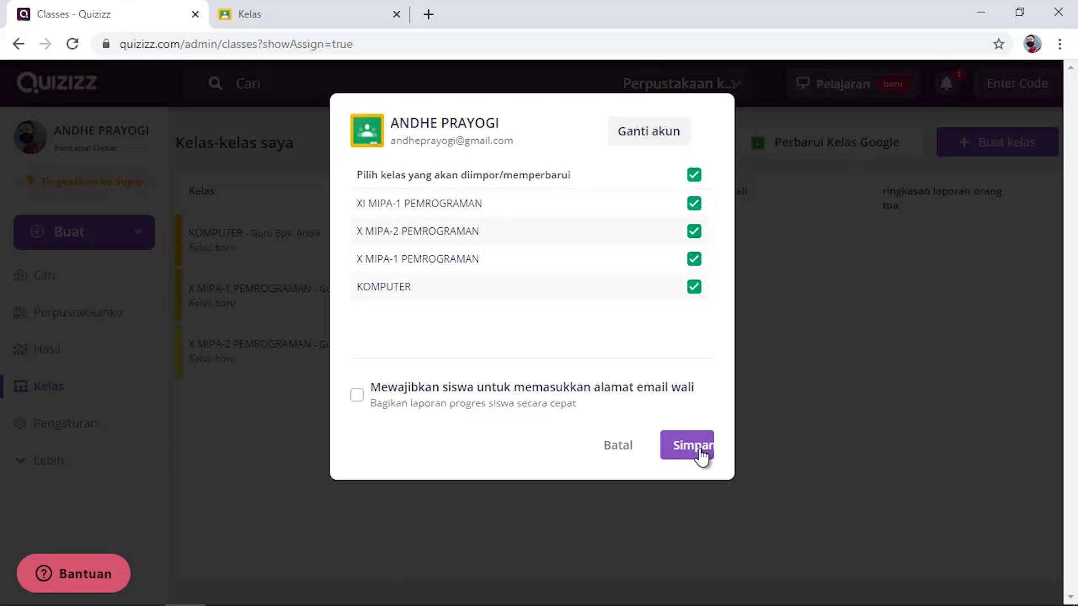
click(699, 452)
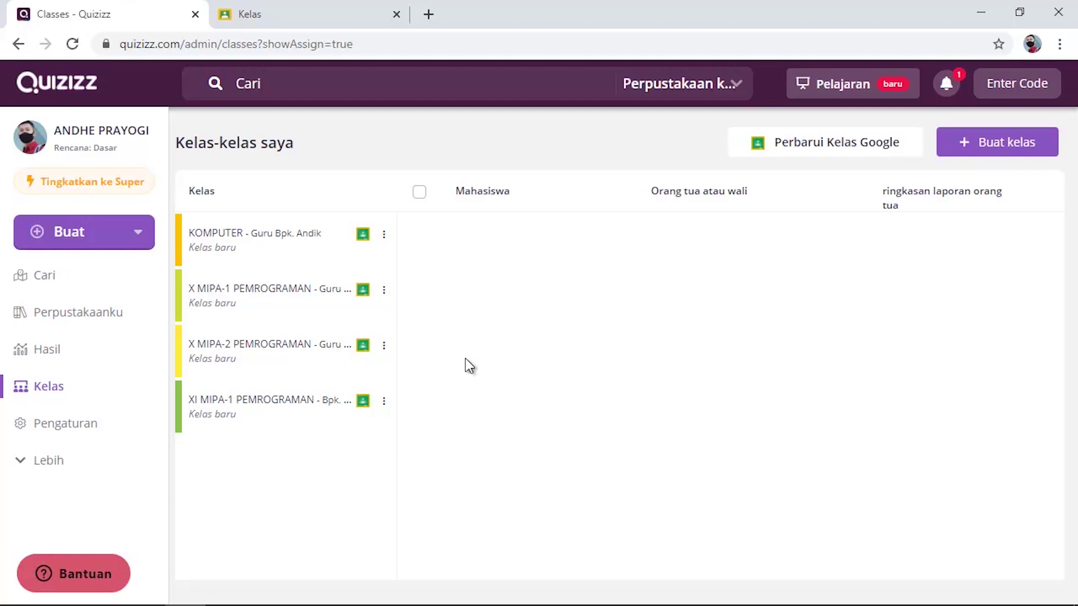
Open the SOAL KOMPUTER quiz from the library and start assigning it as homework
click(73, 319)
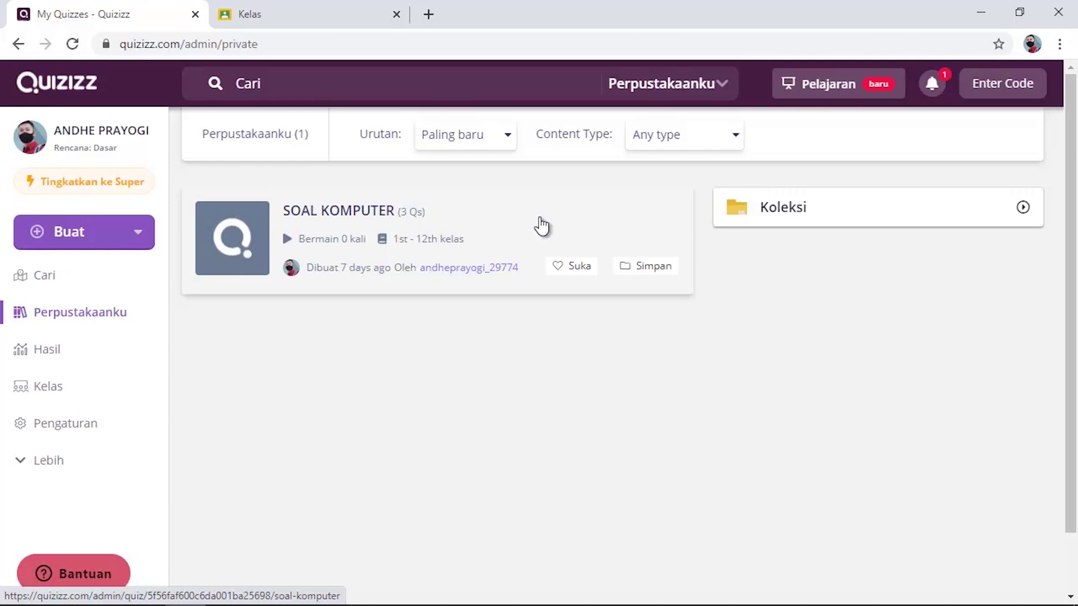
click(564, 216)
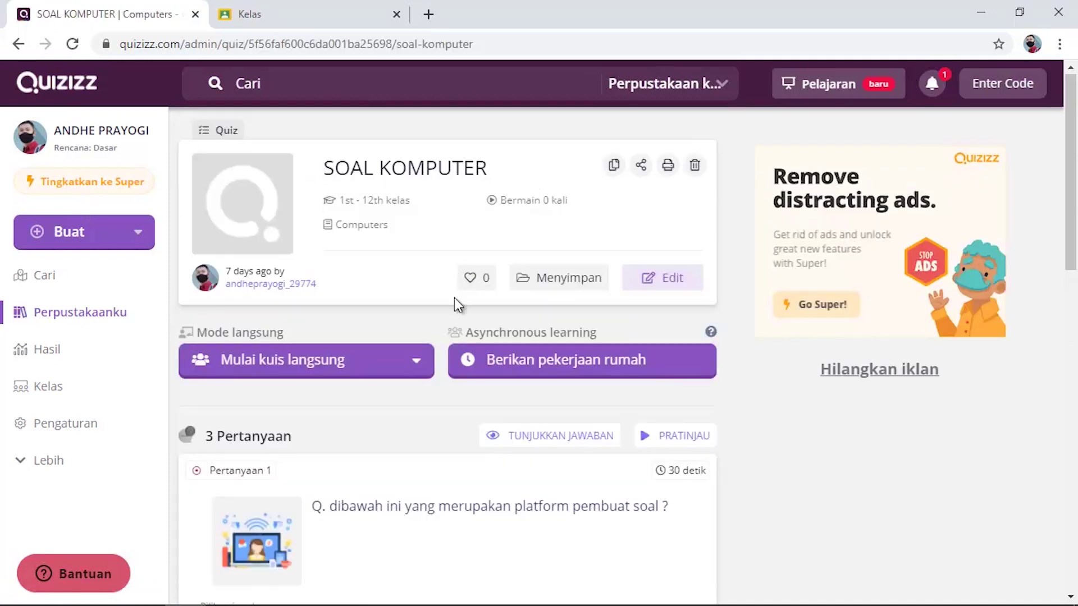
click(567, 376)
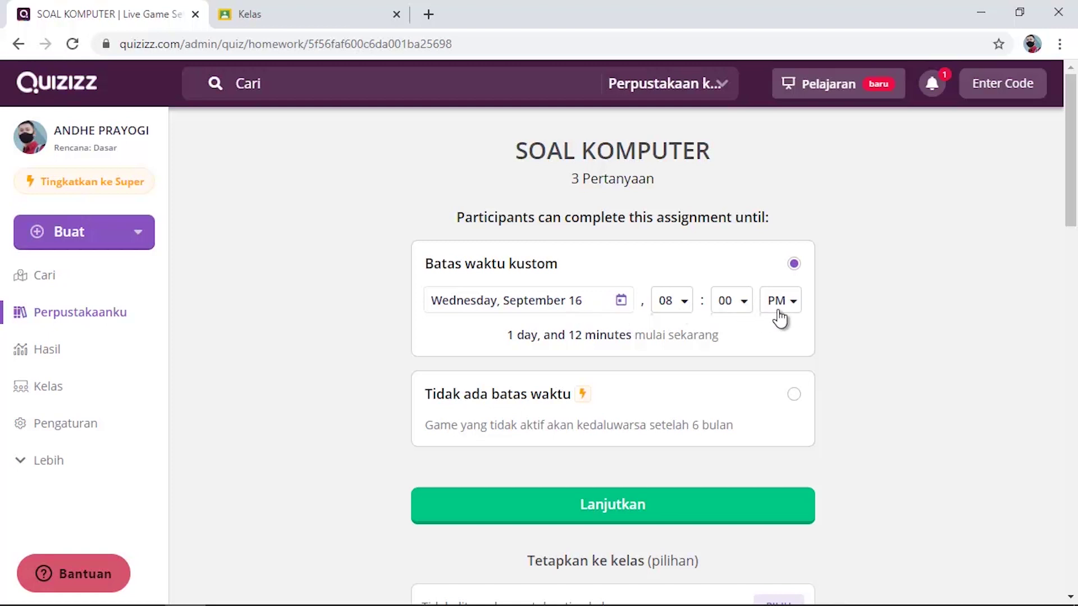
Select the classes KOMPUTER, X MIPA-1, X MIPA-2 and XI MIPA-1 PEMROGRAMAN for the quiz and title the assignment TUGAS
scroll(686, 343, down, 2)
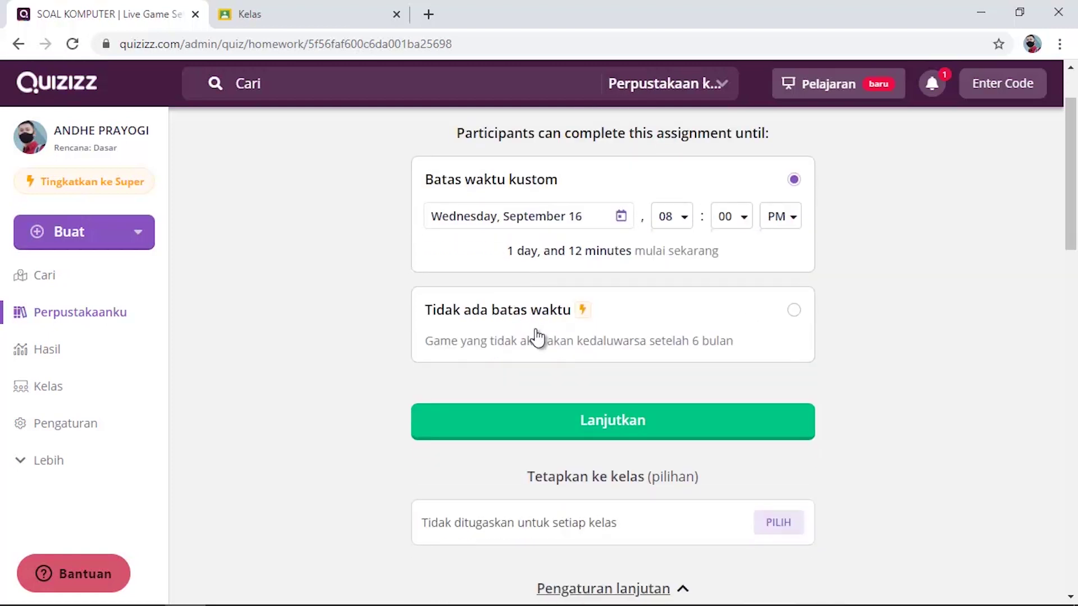
scroll(712, 308, down, 3)
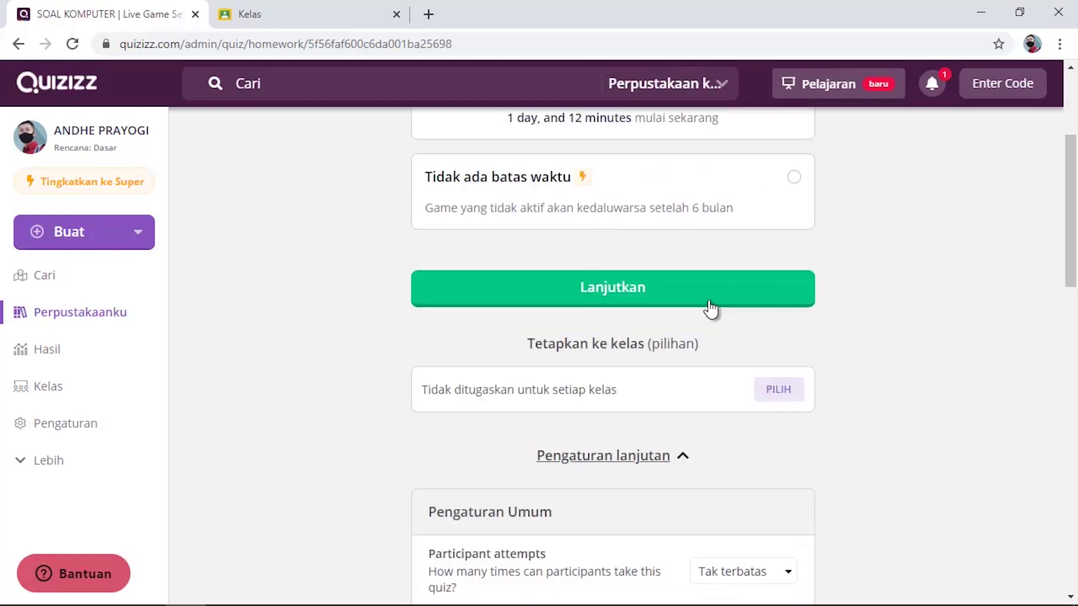
click(788, 359)
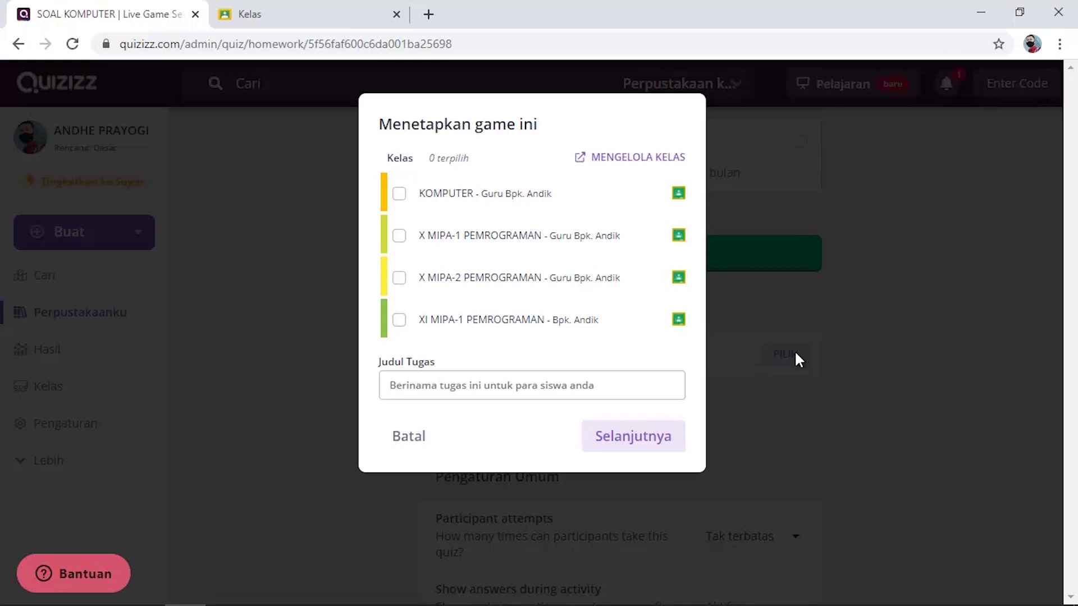
click(399, 278)
click(399, 319)
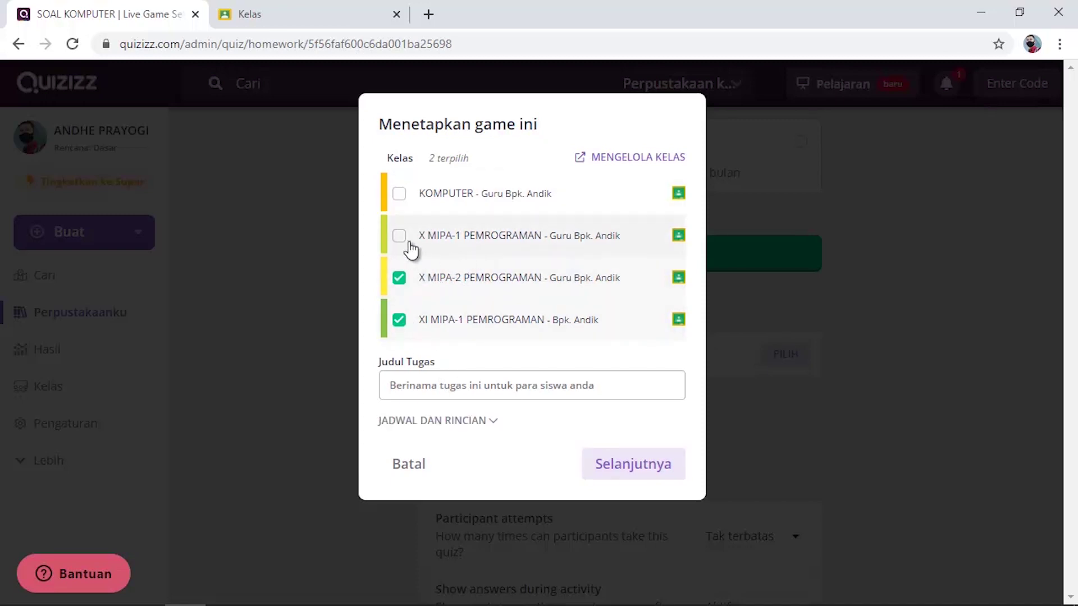
click(399, 195)
click(399, 235)
text(TUGAS)
Enter "tugas dikumpulkan sesuai dengan batas waktu yang tertera" as the assignment's description in its schedule and details
click(438, 420)
drag(453, 262, 369, 263)
click(465, 342)
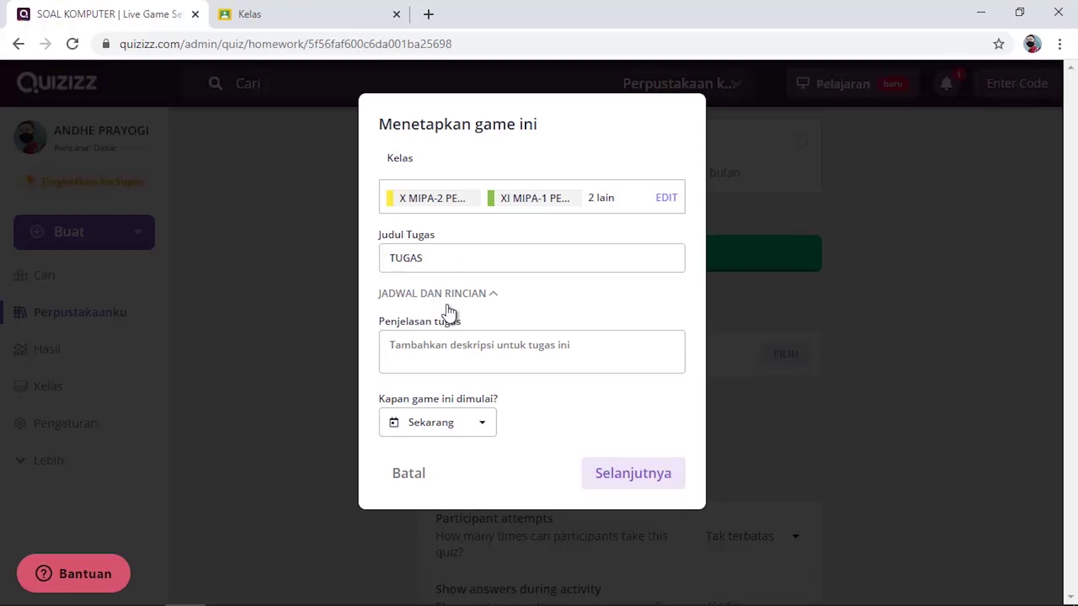
text(tugas )
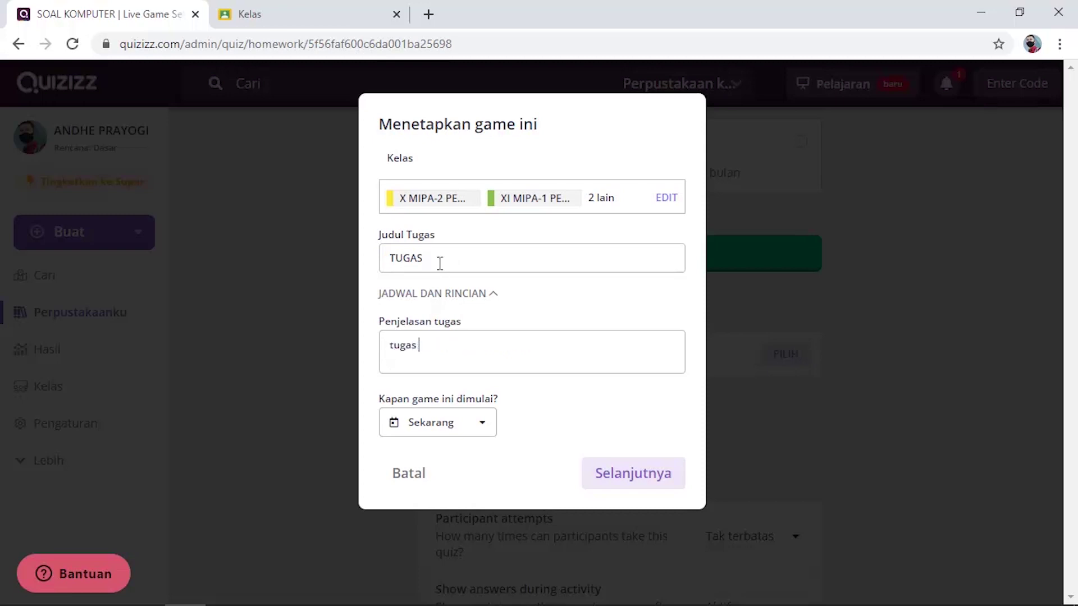
text(dikerjakan)
key(BackSpace)
key(BackSpace)
key(BackSpace)
key(BackSpace)
key(BackSpace)
key(BackSpace)
key(BackSpace)
key(BackSpace)
text(kumpulkan sesuai dengan)
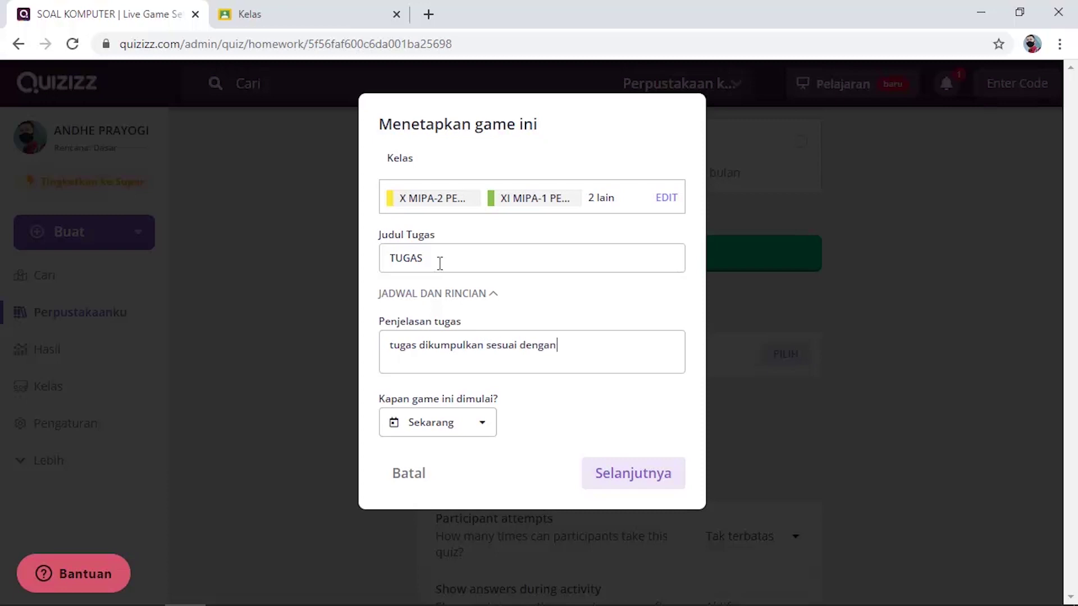
text( batas waktu yang eterte)
key(BackSpace)
key(BackSpace)
key(BackSpace)
text(tertera)
Set the game's start to Sekarang and confirm the class assignment details
click(483, 424)
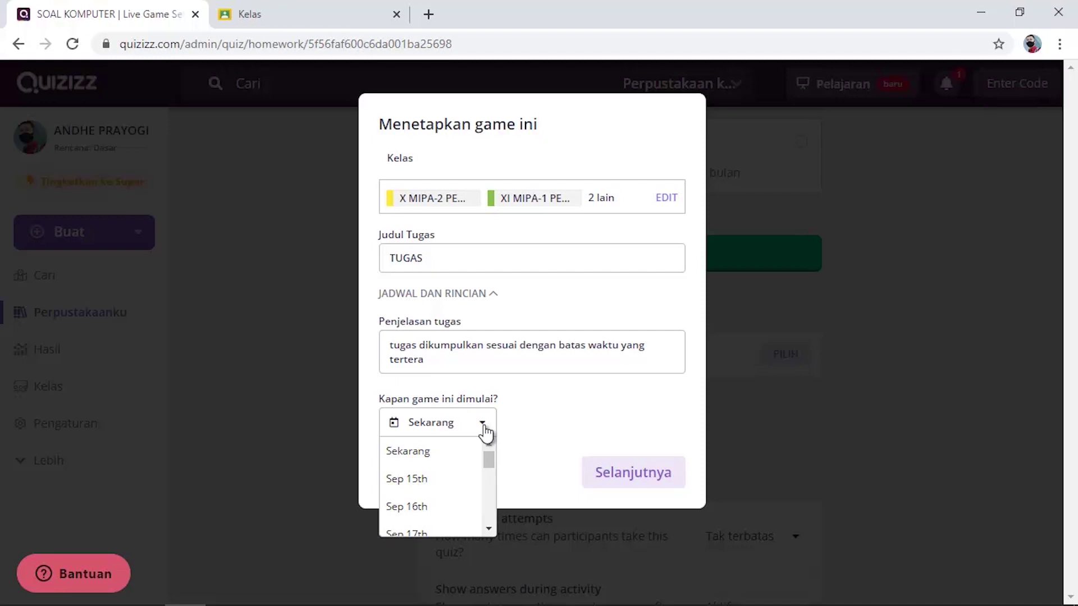
click(422, 455)
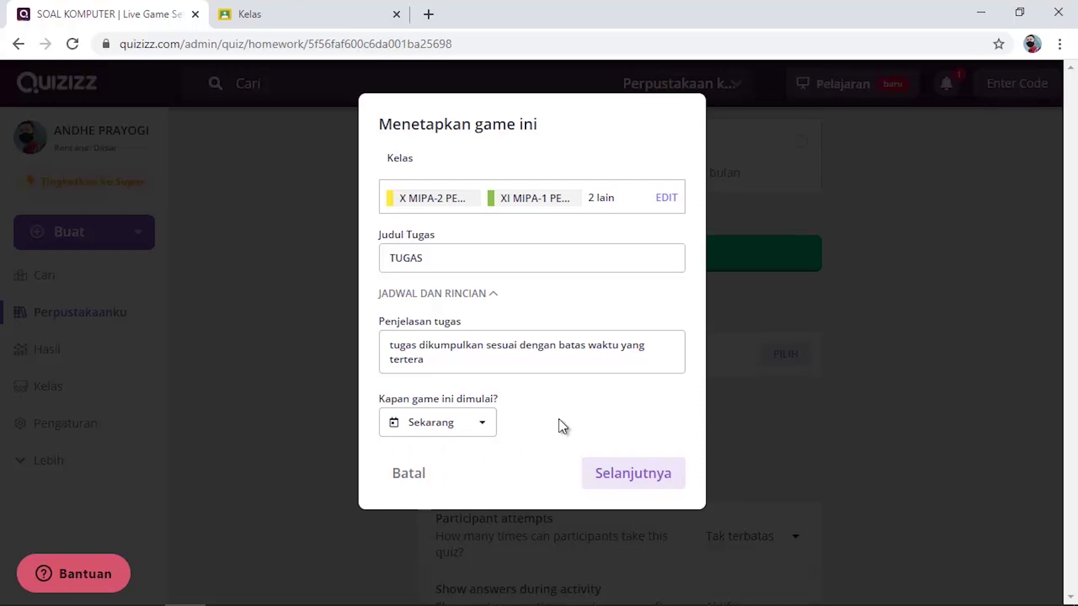
click(660, 482)
Limit the participant attempts for the quiz to 1 in the general settings
scroll(717, 447, down, 6)
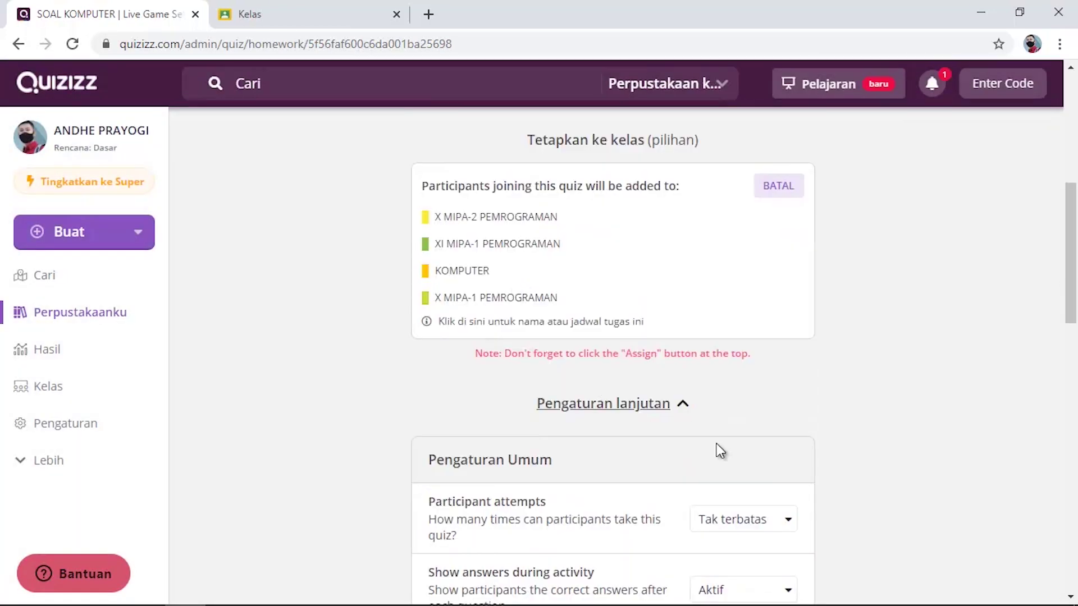
click(735, 269)
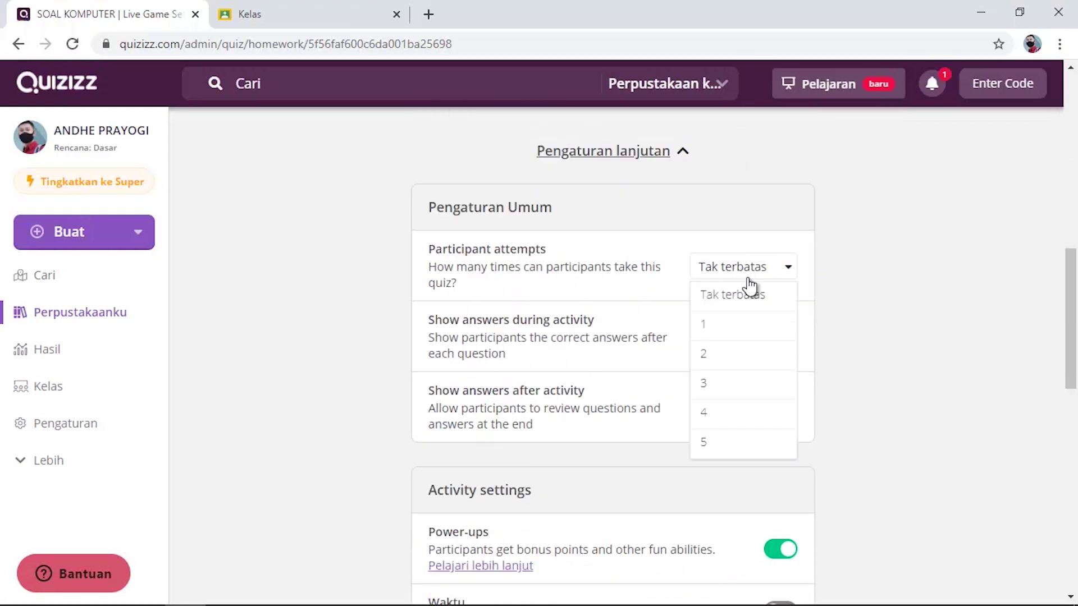
click(718, 332)
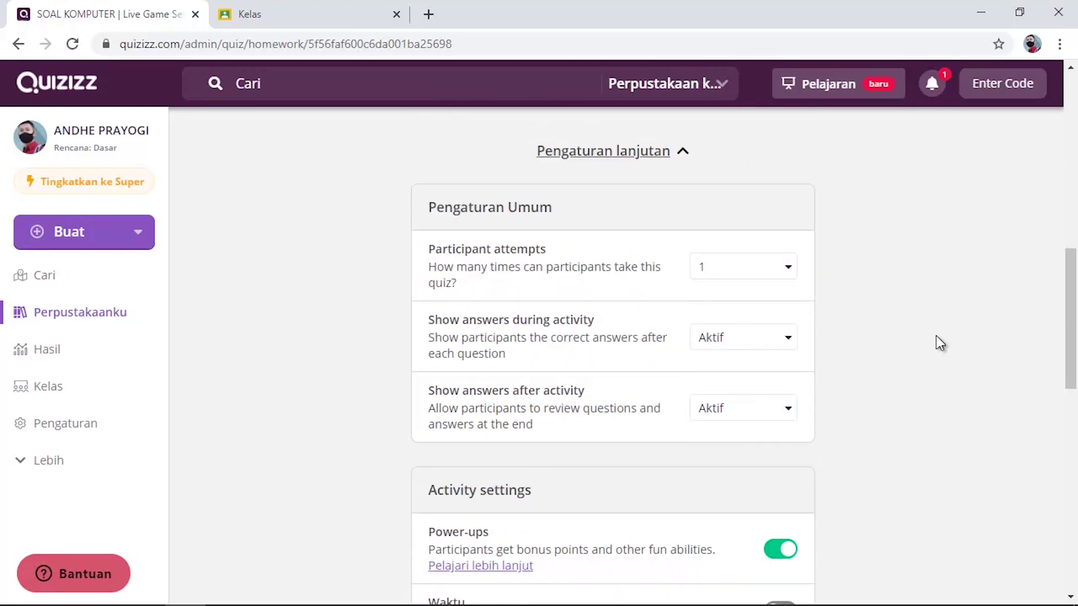
Review the activity settings and assign the quiz to the selected classes
scroll(746, 444, down, 6)
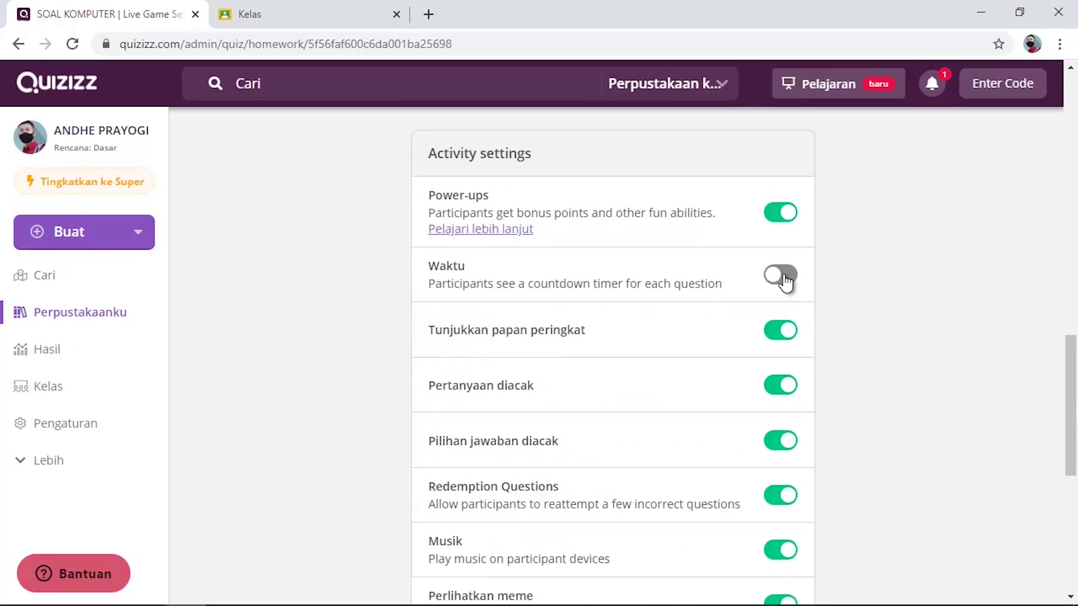
scroll(797, 340, down, 3)
scroll(766, 347, down, 3)
scroll(753, 353, up, 15)
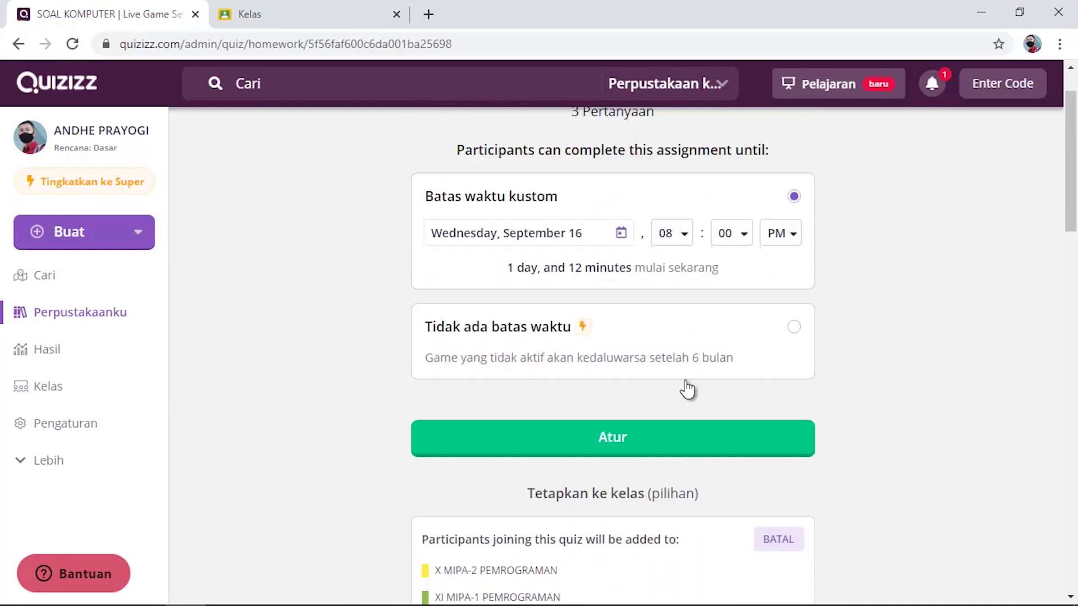
click(630, 440)
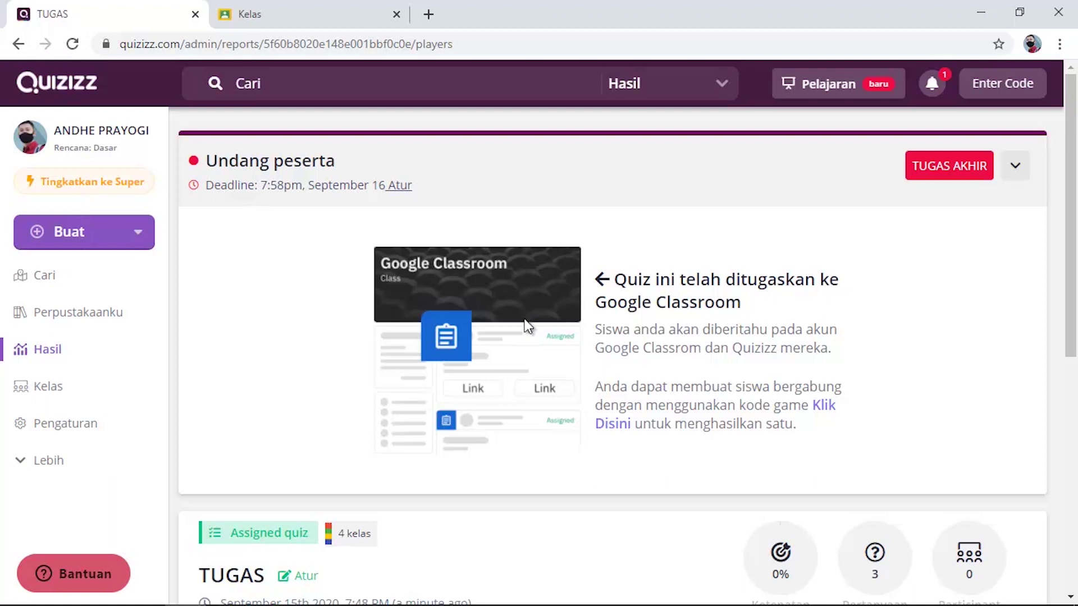
Switch to Google Classroom and check the XI MIPA-1 PEMROGRAMAN class forum for the new assignment
click(246, 15)
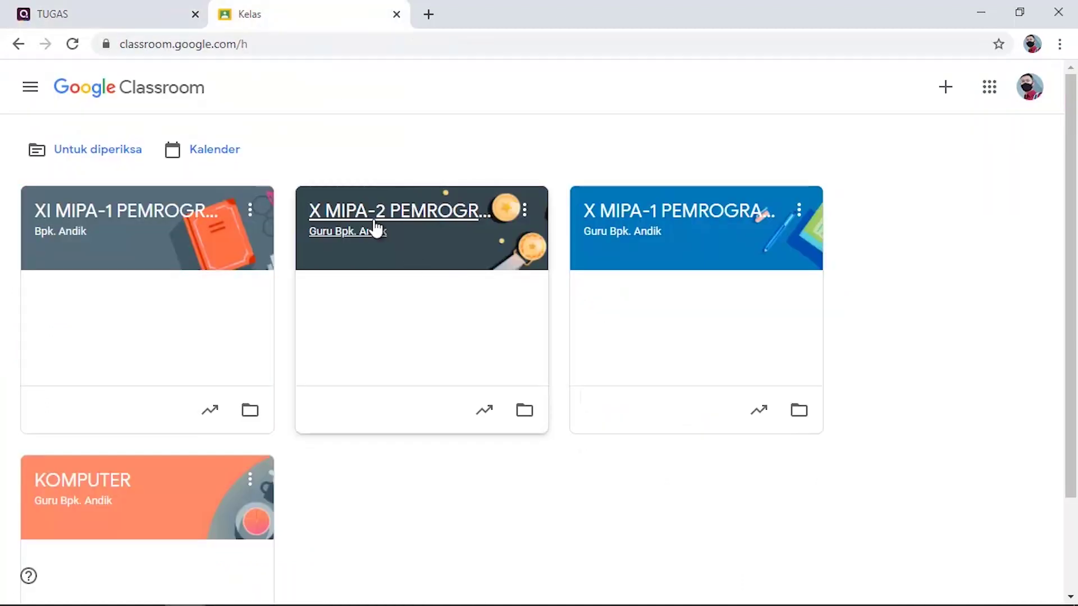
click(113, 221)
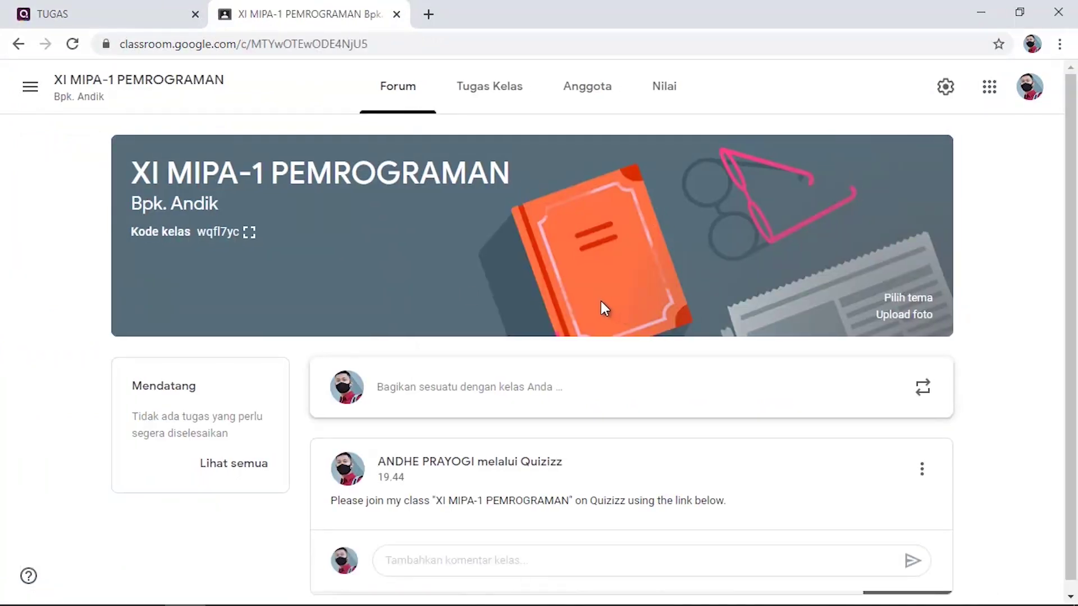
scroll(600, 301, down, 1)
scroll(528, 536, down, 1)
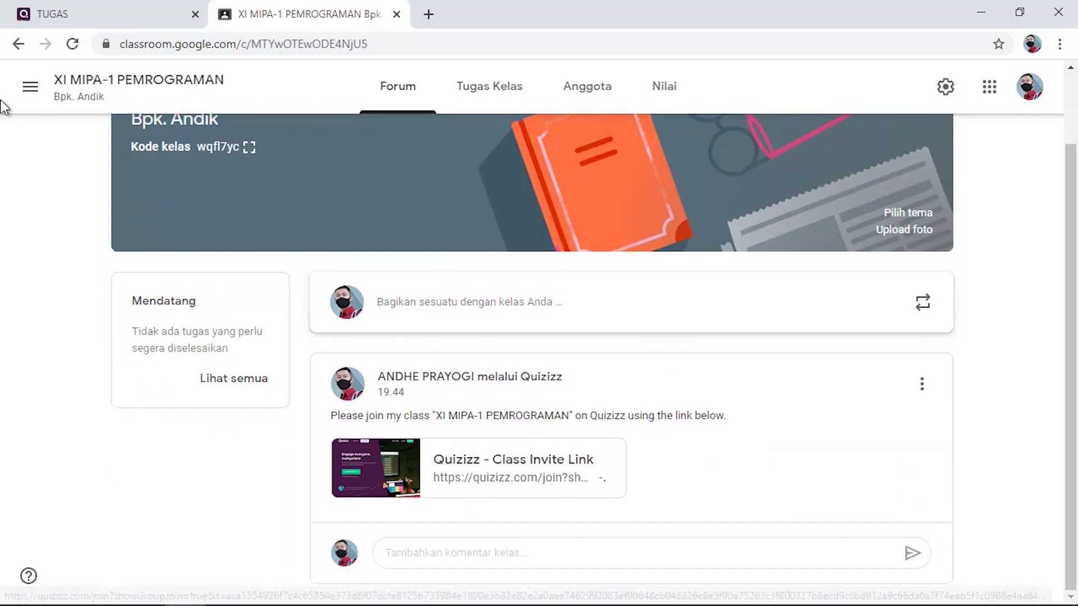
Open the X MIPA-2 PEMROGRAMAN class forum to check for the TUGAS assignment
click(31, 87)
click(31, 95)
click(550, 353)
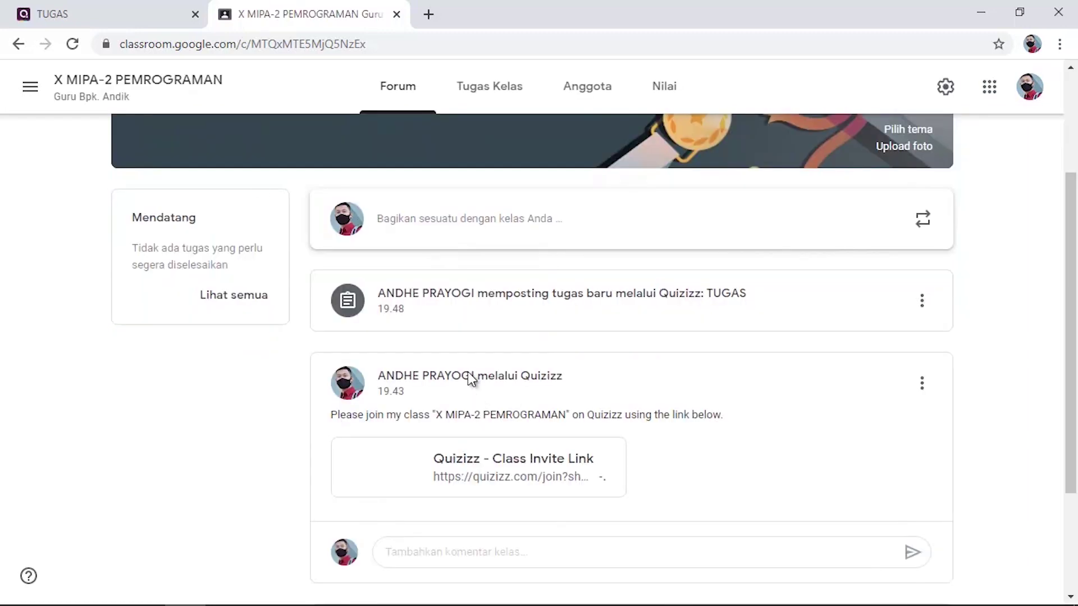
Return to the class overview, open X MIPA-1 PEMROGRAMAN and view its member list
click(31, 86)
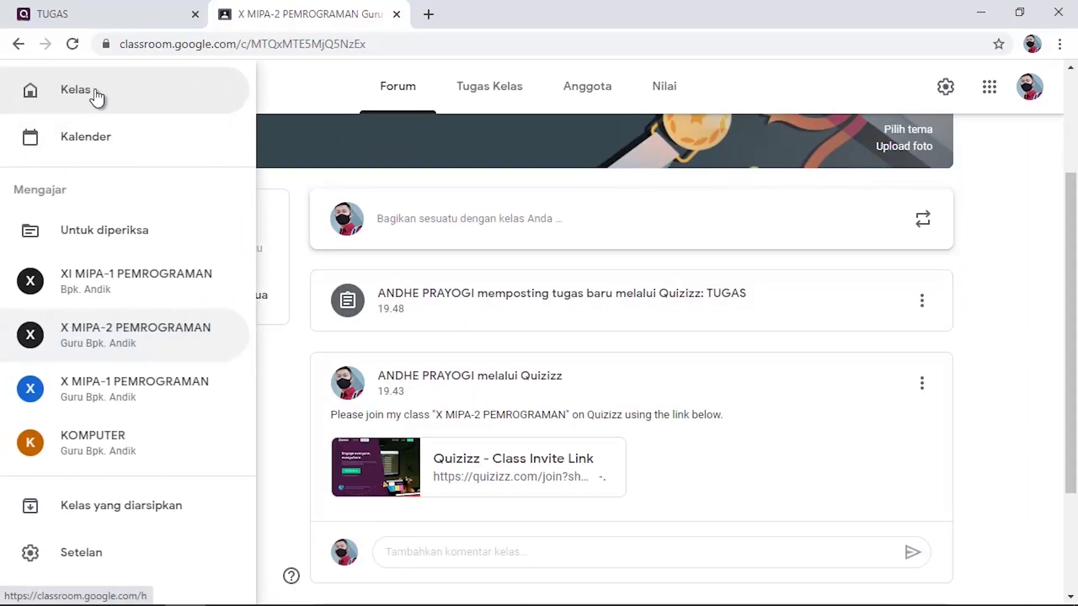
click(95, 95)
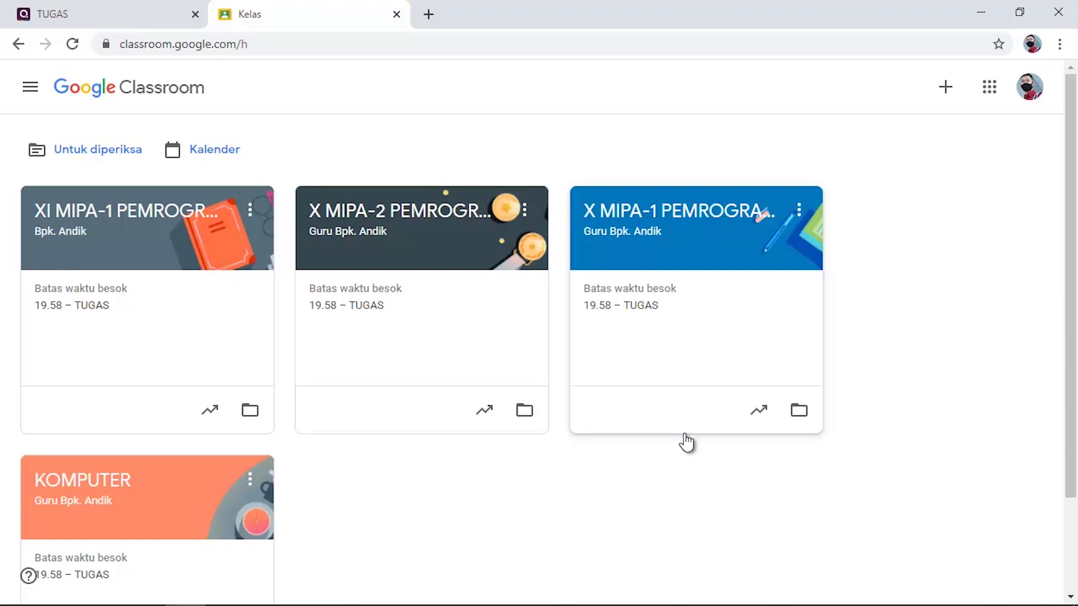
click(684, 435)
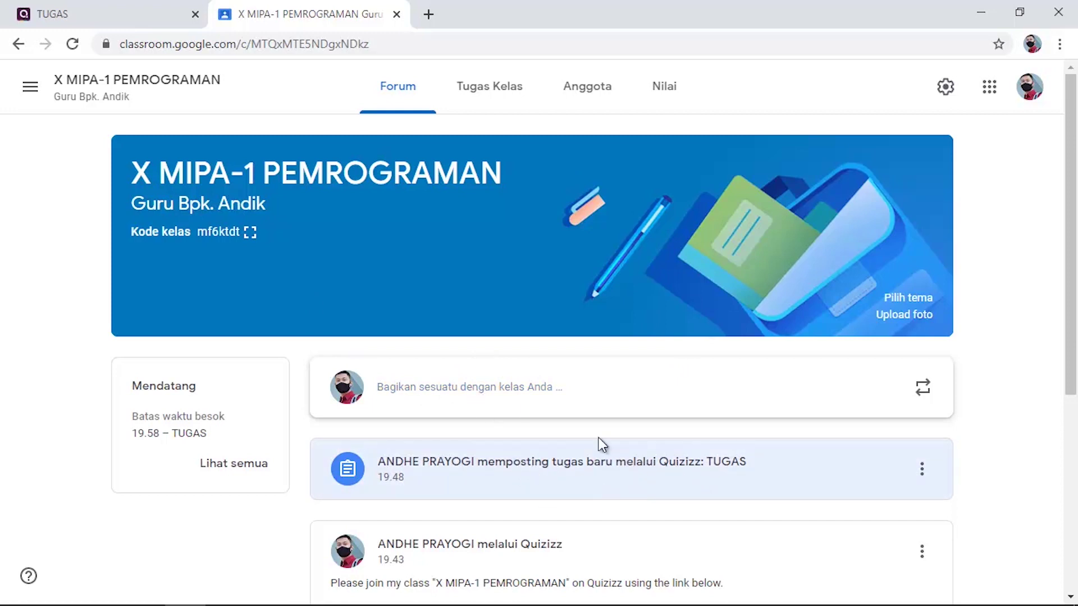
click(578, 87)
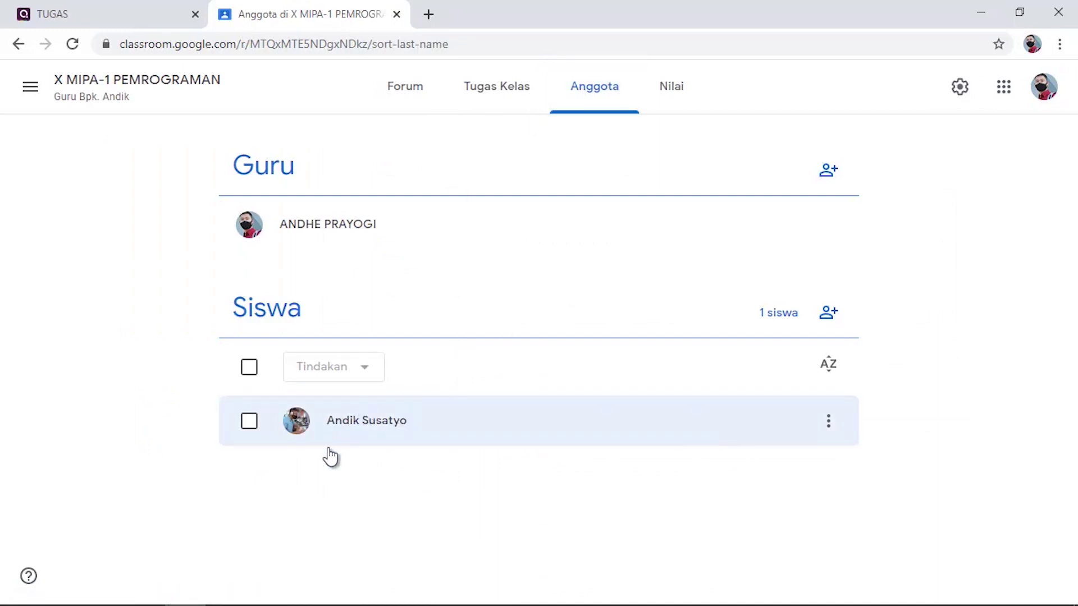
Switch to the student's Firefox window and open the Quizizz web link in the TUGAS assignment
click(323, 591)
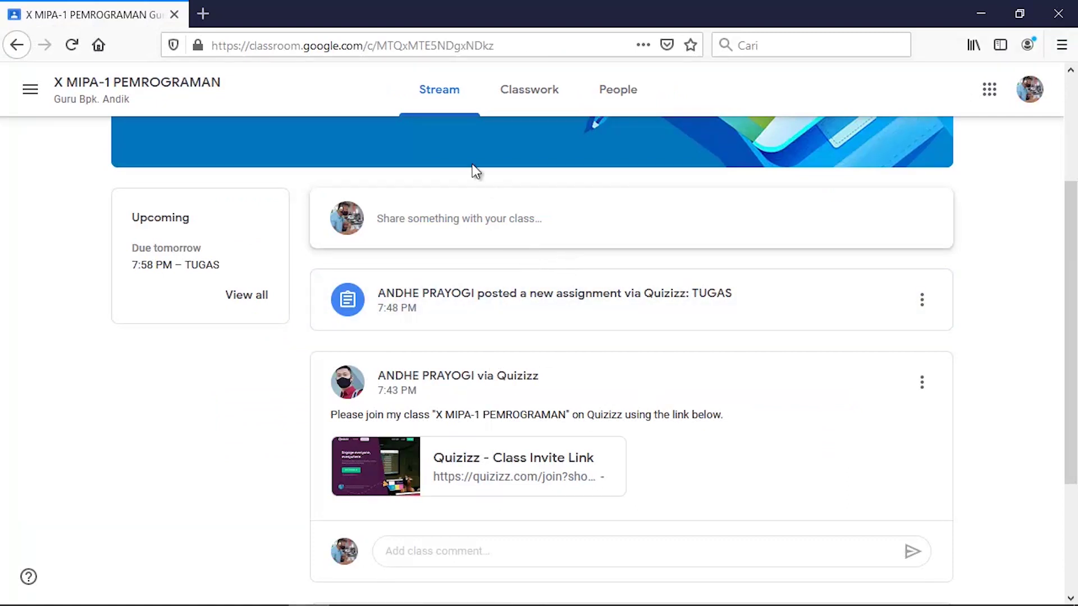
click(609, 318)
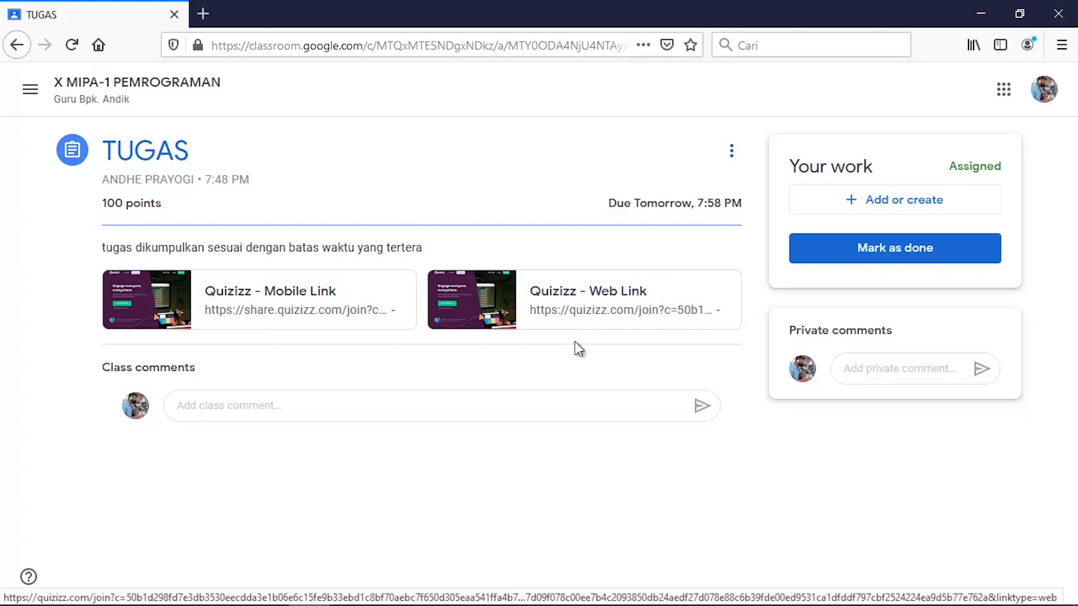
click(605, 301)
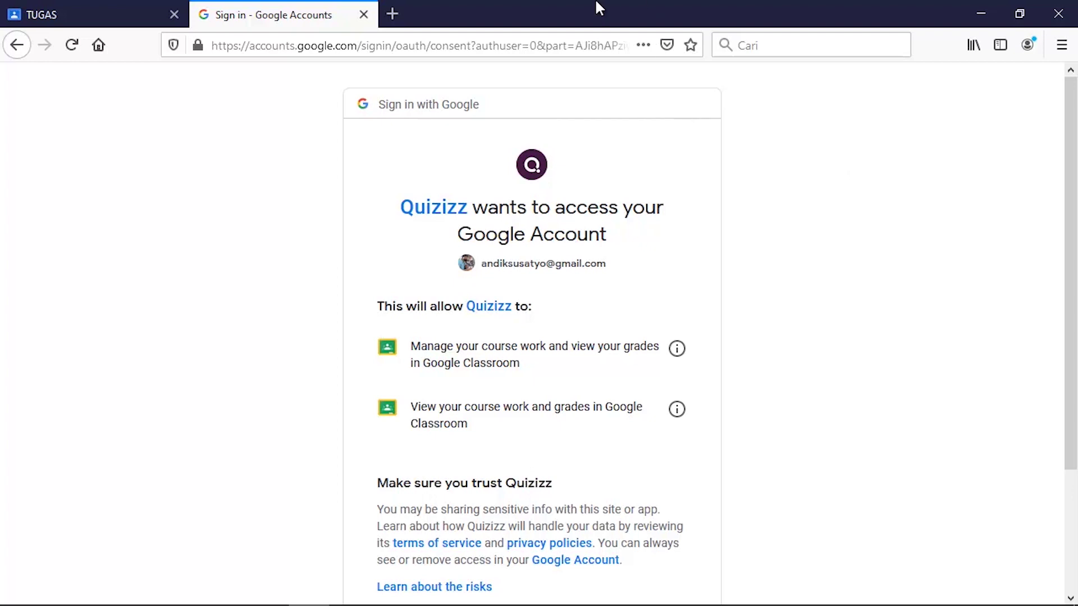
Allow Quizizz to access the student's Google Classroom course work and dismiss the class-joining notice
click(155, 20)
click(284, 17)
scroll(492, 275, down, 3)
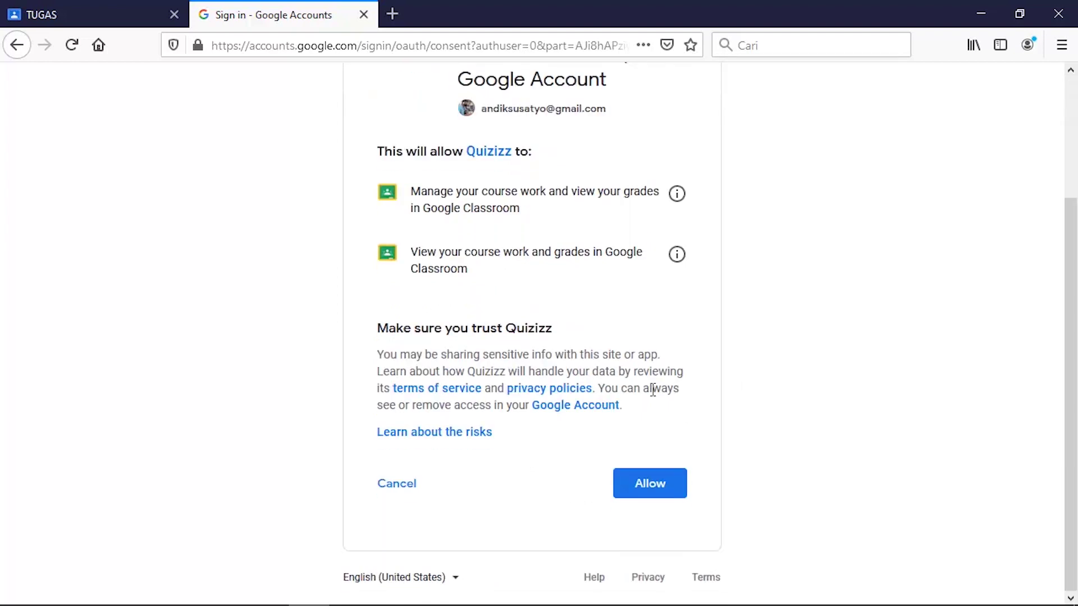
click(655, 491)
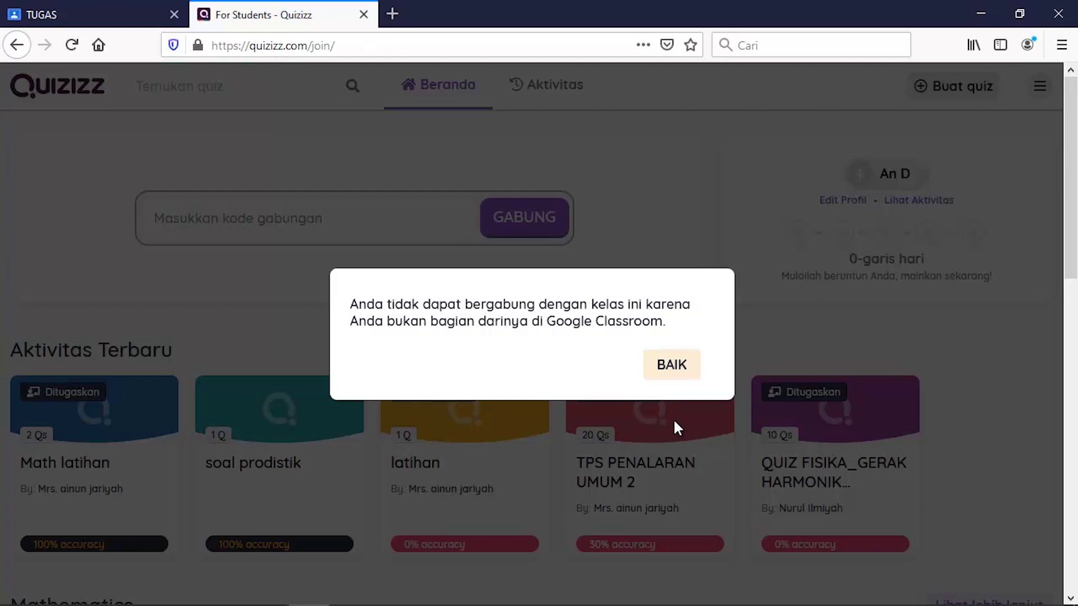
click(666, 368)
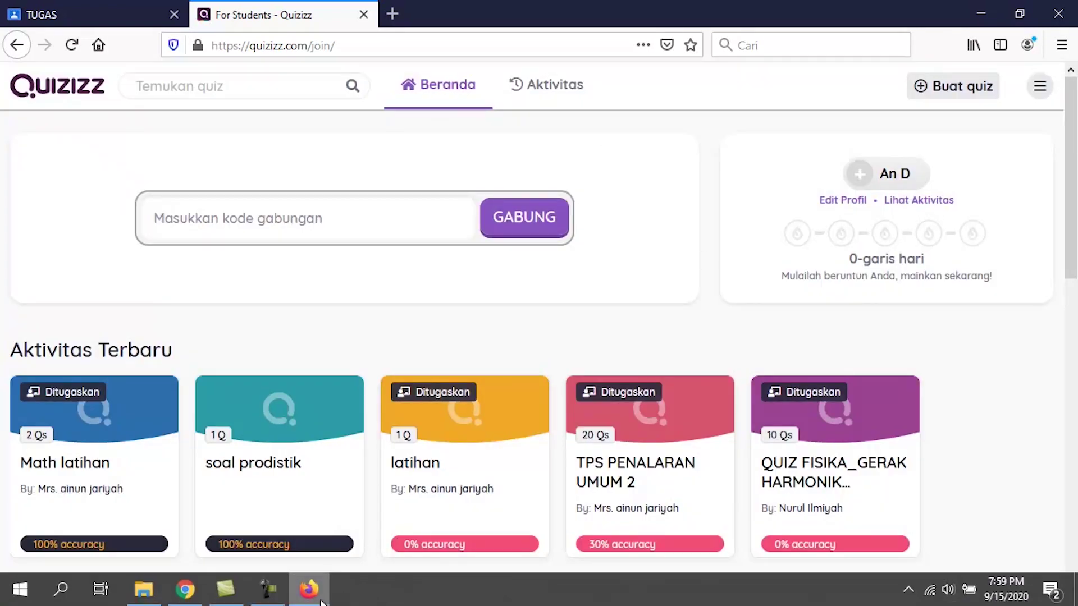
Switch to Chrome and update the Google classes in Quizizz with all four classes selected
click(184, 595)
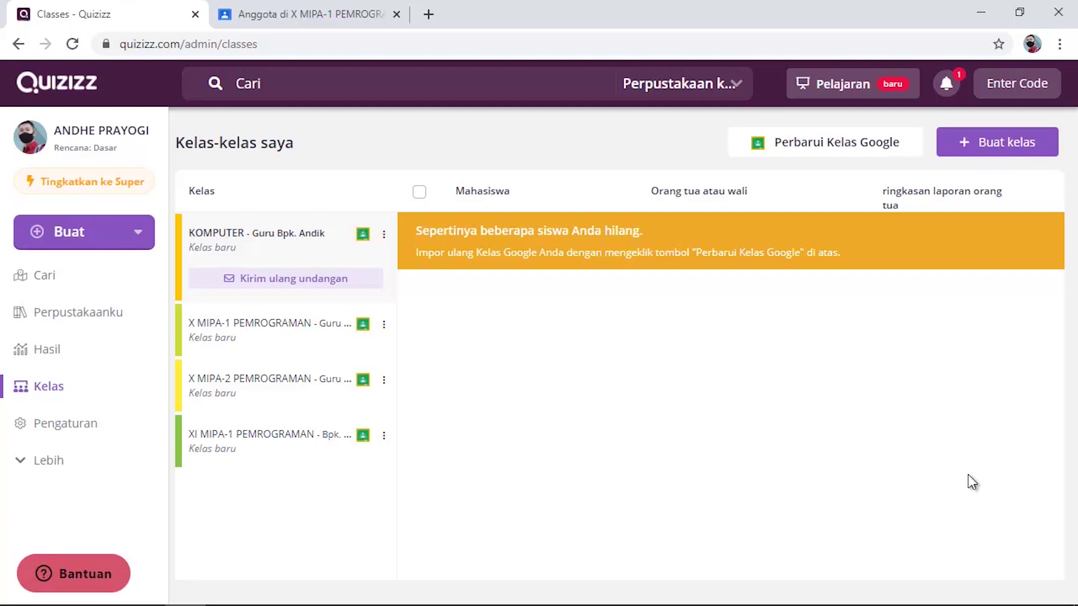
click(841, 150)
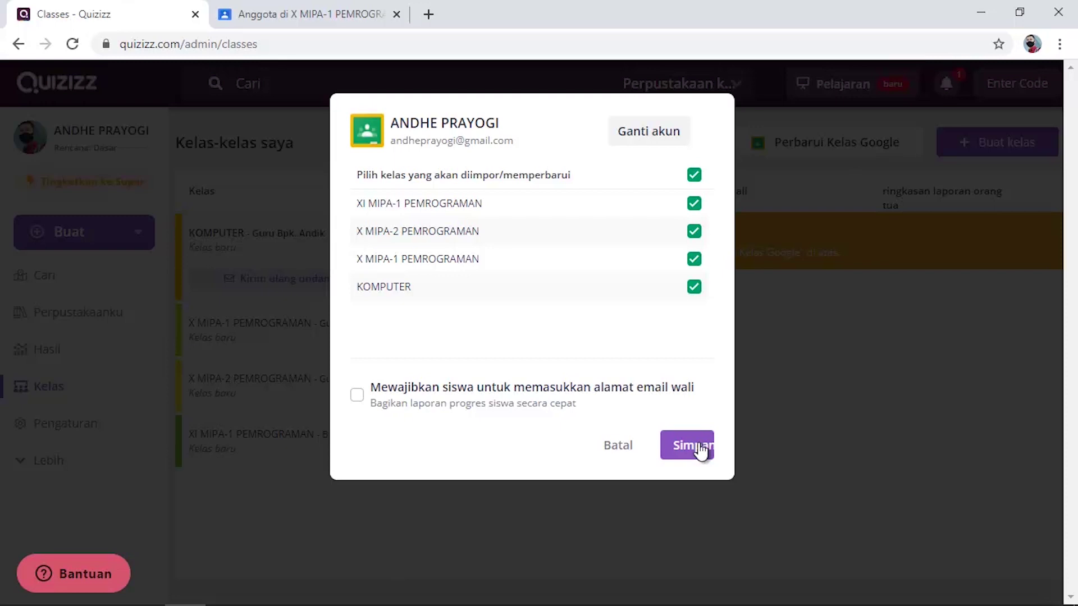
click(700, 449)
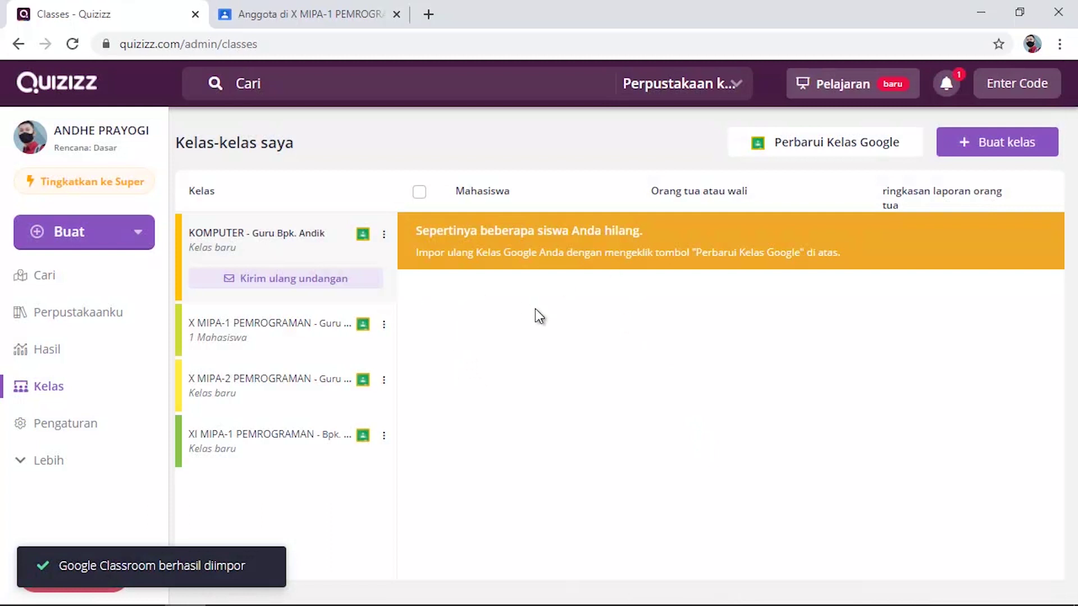
Switch to Firefox and accept the teacher's class invitation as the student, leaving the guardian email empty
mouse_move(365, 598)
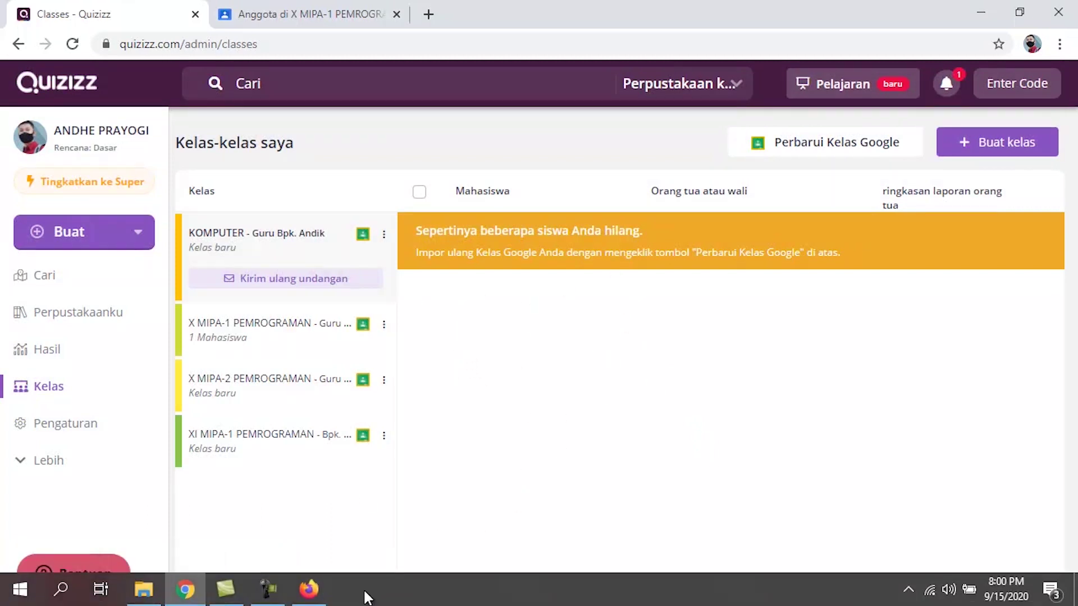
click(308, 588)
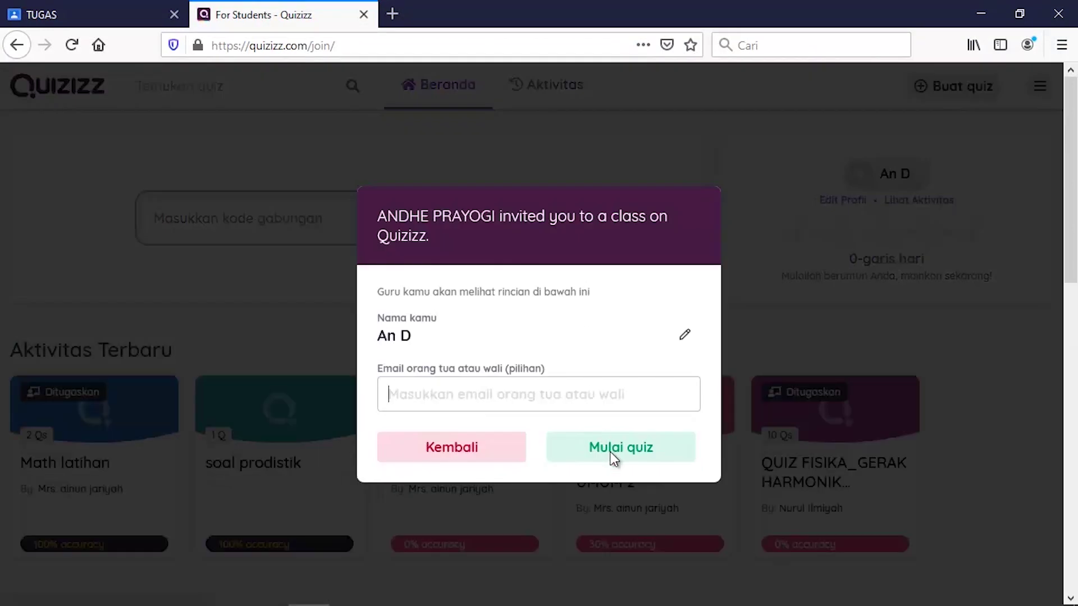
click(626, 455)
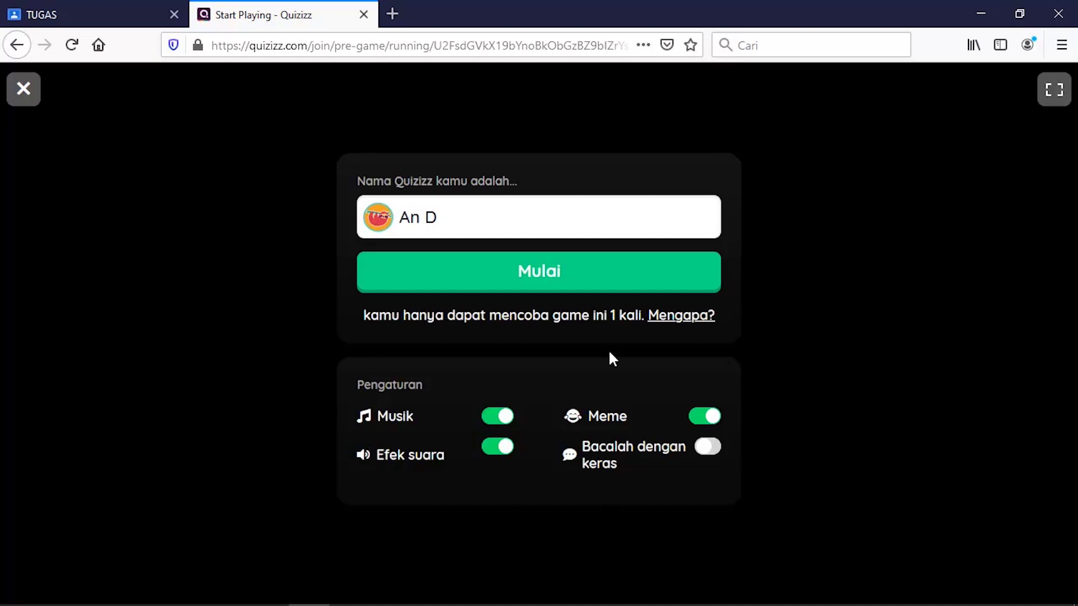
Enter the assigned quiz as the student, choose the car theme and start the game
click(555, 283)
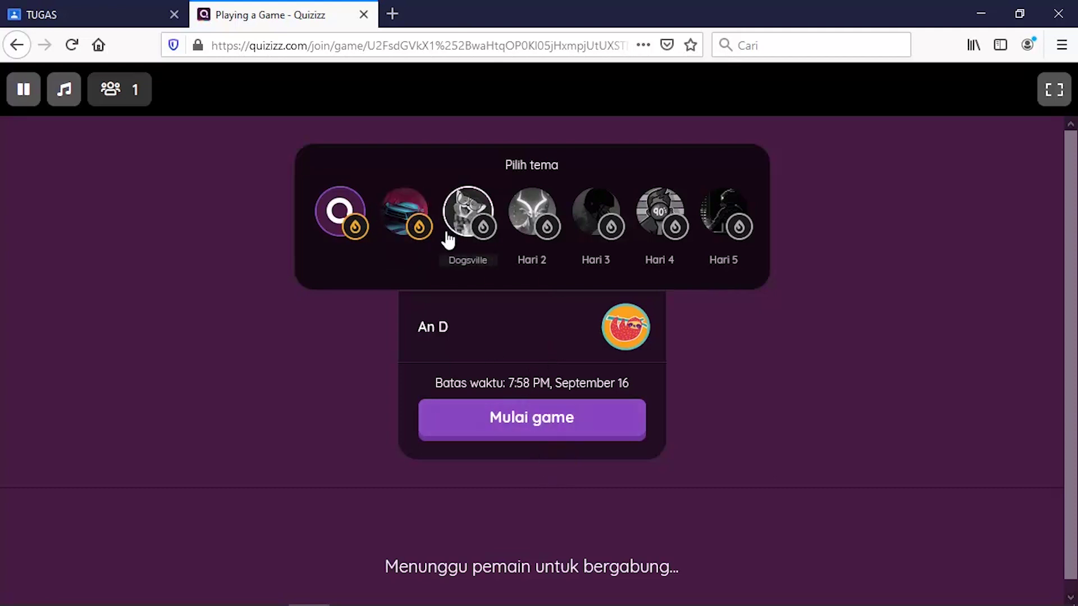
click(403, 213)
click(500, 415)
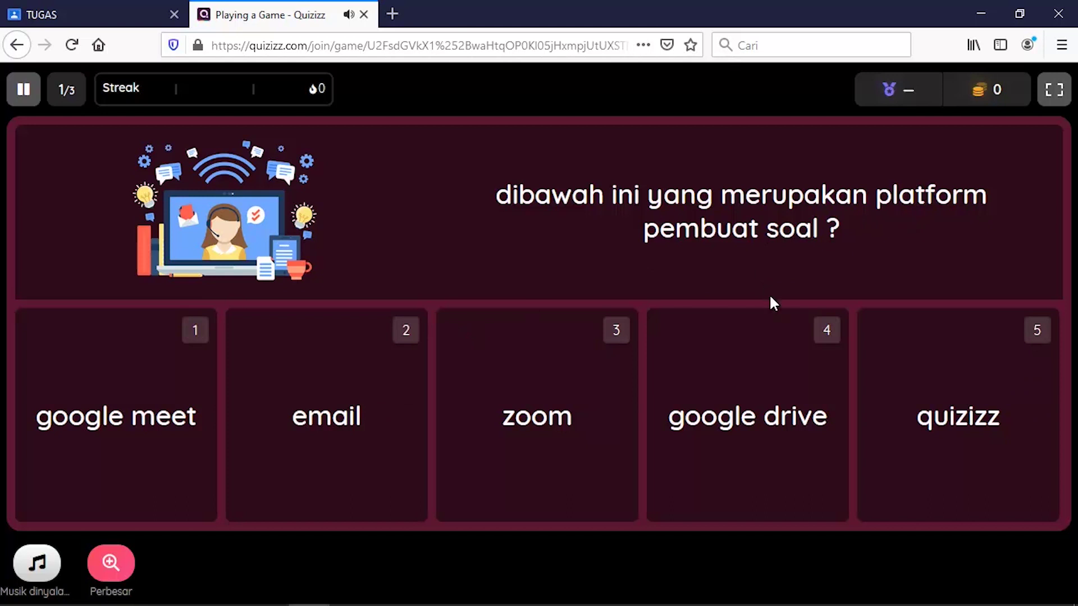
Answer the question-making platform question with quizizz and the logo question with "google drive"
click(958, 430)
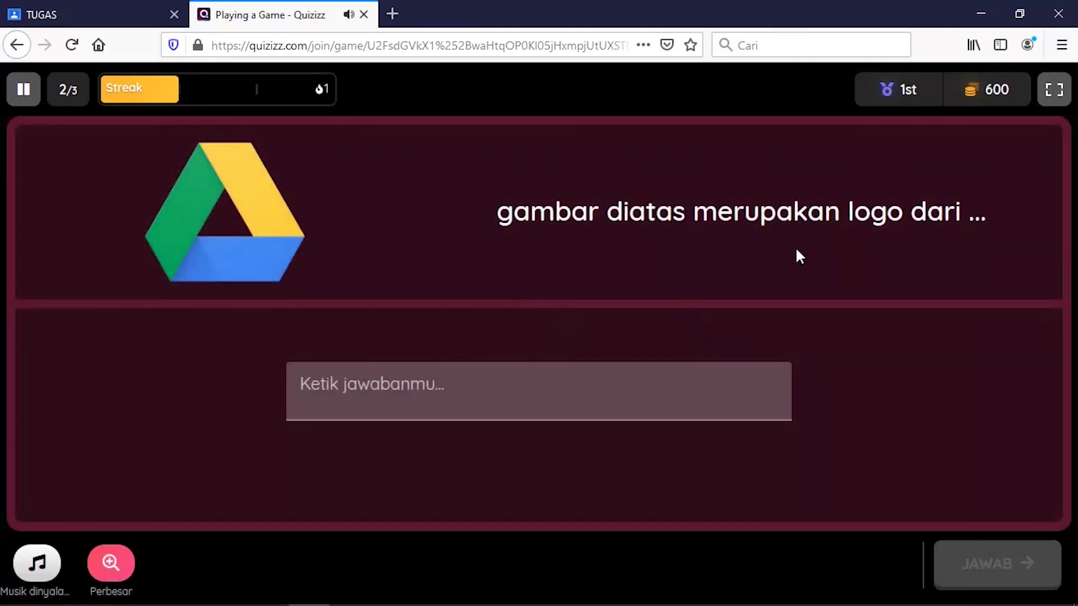
click(513, 390)
text(google drive)
click(956, 542)
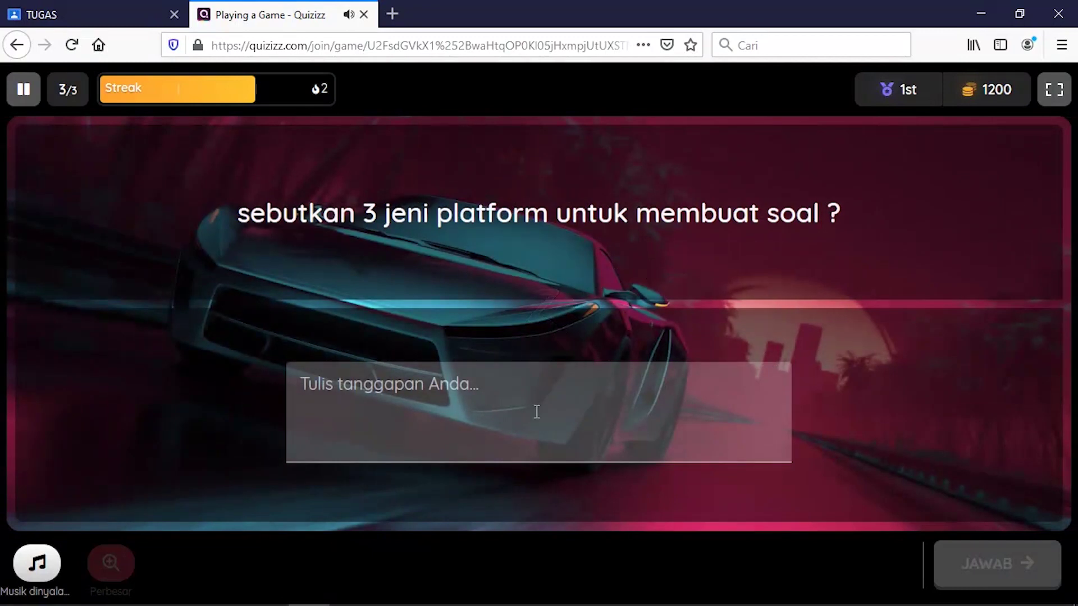
Answer the open question about three question-making platforms with "quizizz dll" and submit it
click(511, 394)
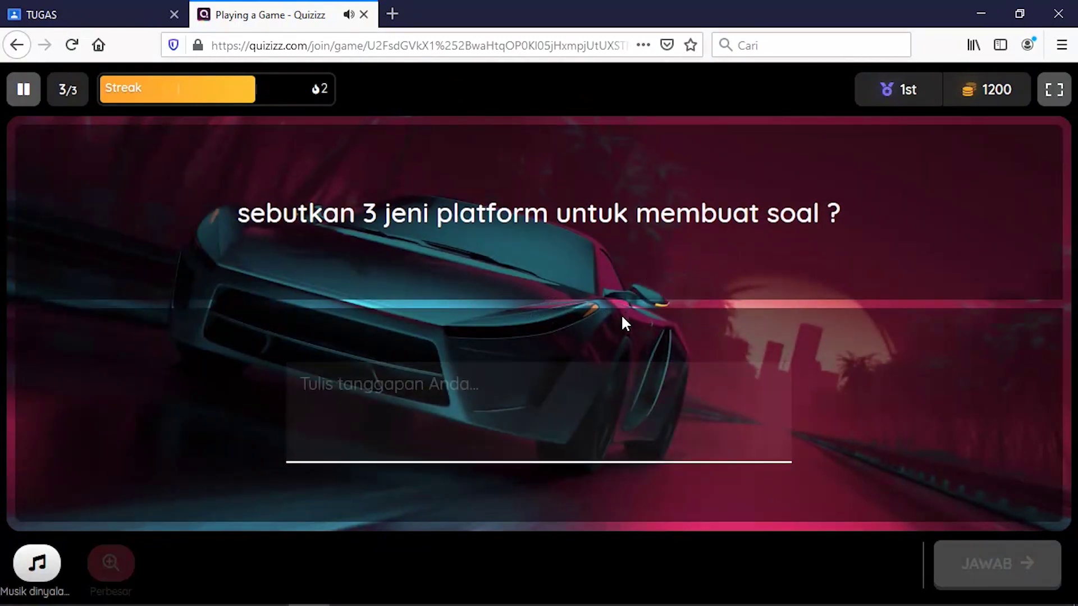
text(quis)
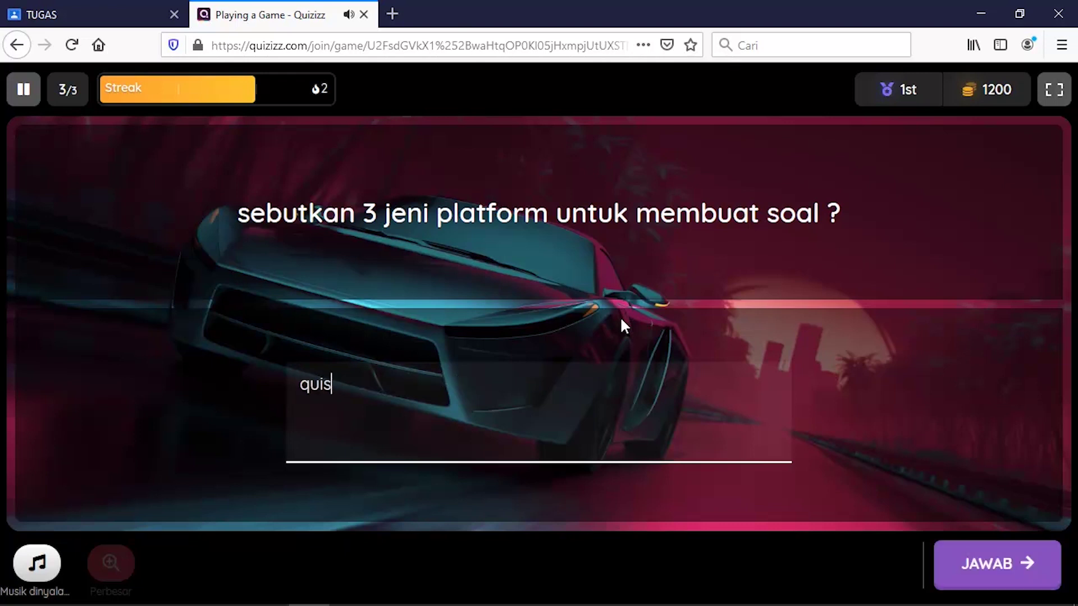
key(BackSpace)
text(zizz dll)
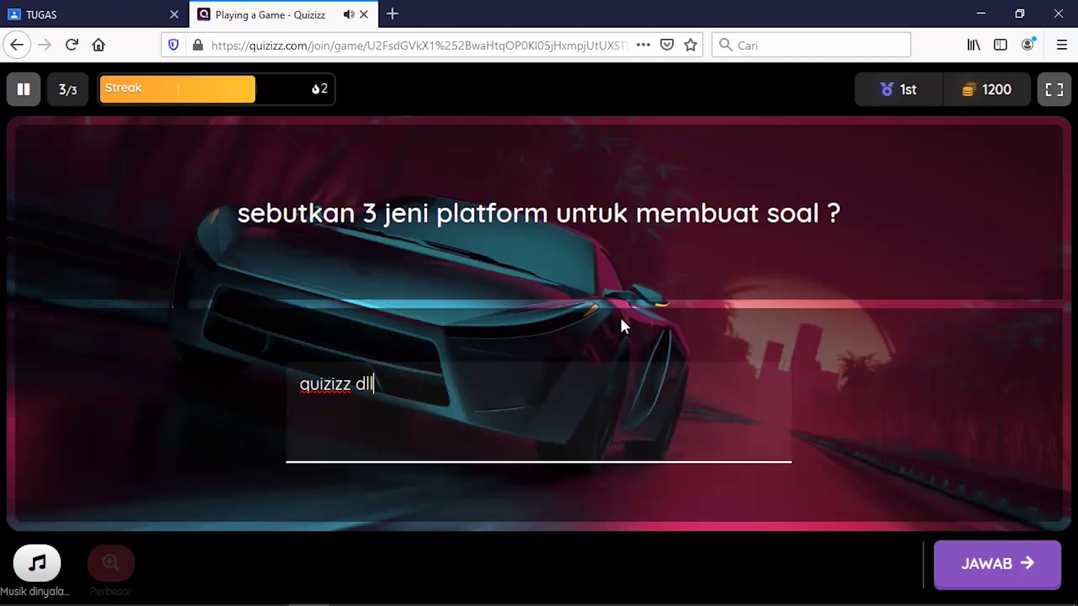
click(963, 564)
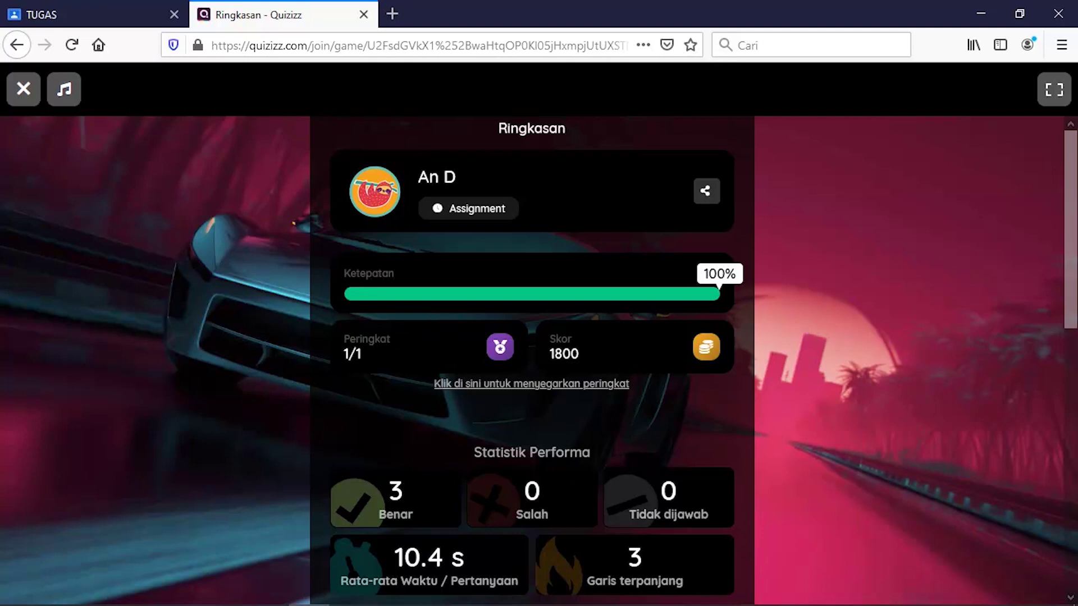
Switch to Google Classroom in Chrome and open the TUGAS post in the X MIPA-1 PEMROGRAMAN forum
mouse_move(312, 604)
click(183, 597)
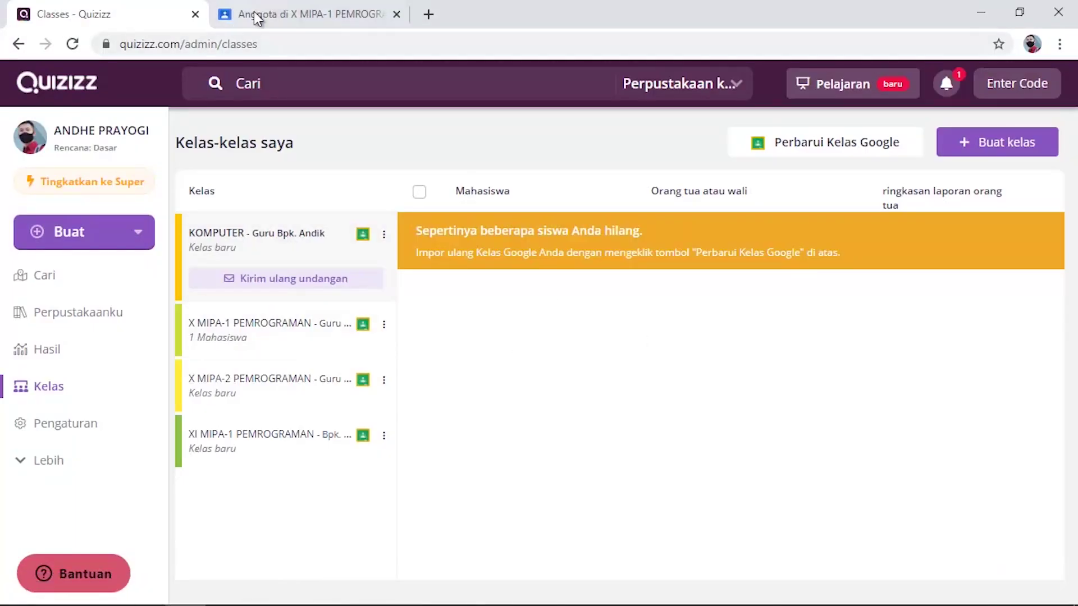
click(296, 16)
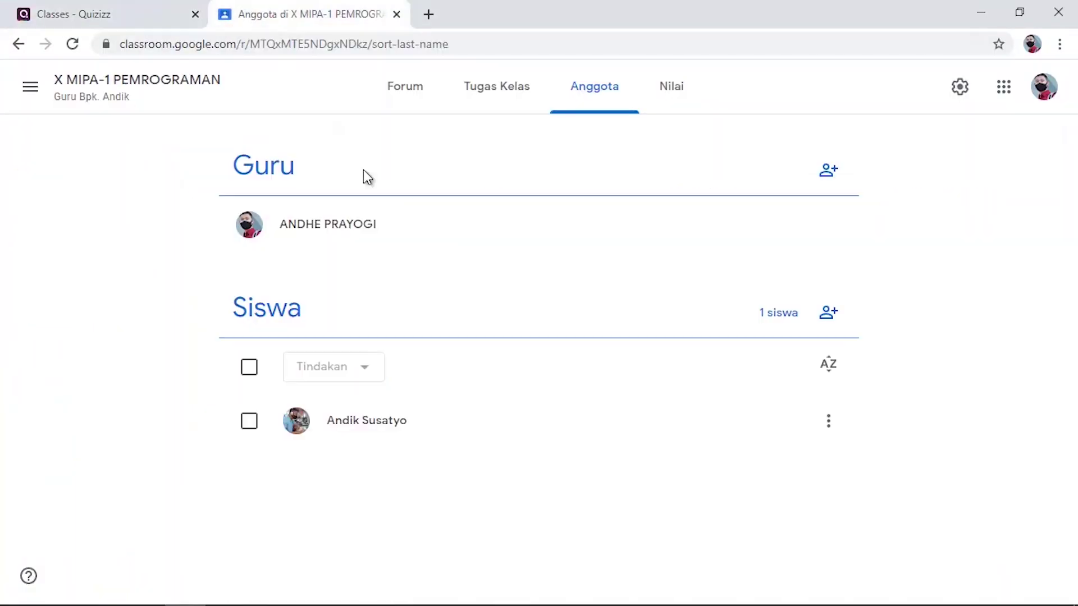
click(413, 90)
click(530, 474)
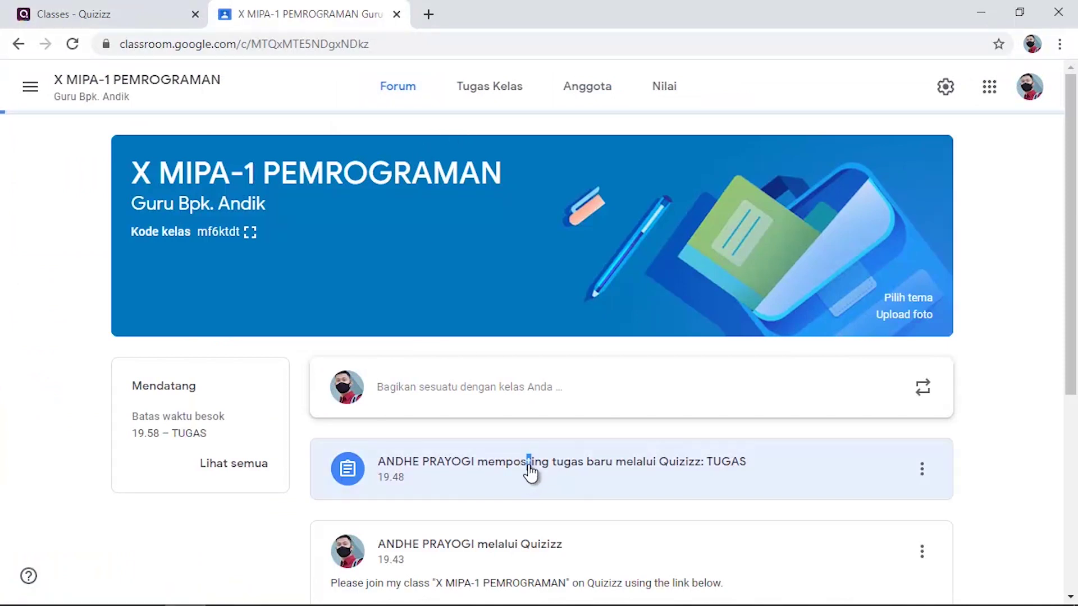